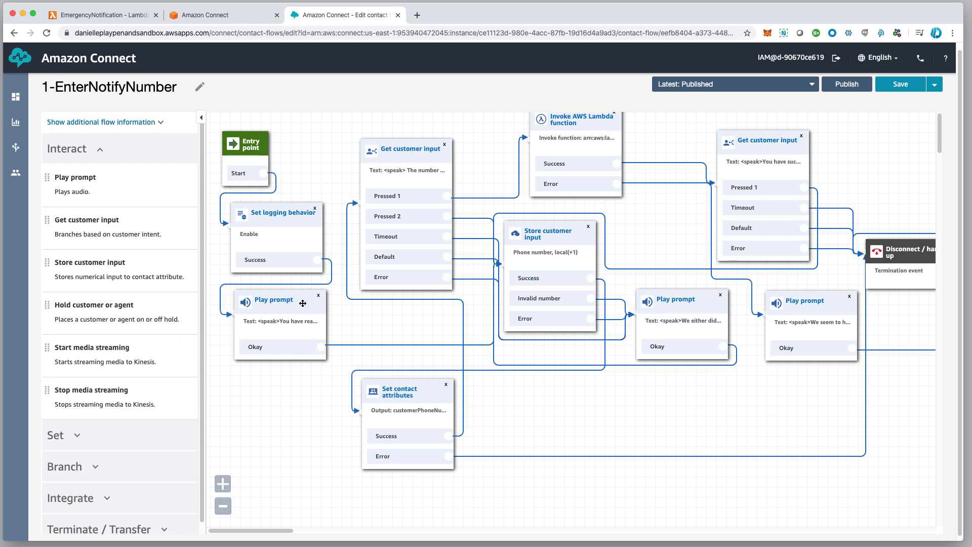
Review the Store customer input block's full prompt text and phone number format settings, leaving the block unchanged.
scroll(278, 310, "down", 1)
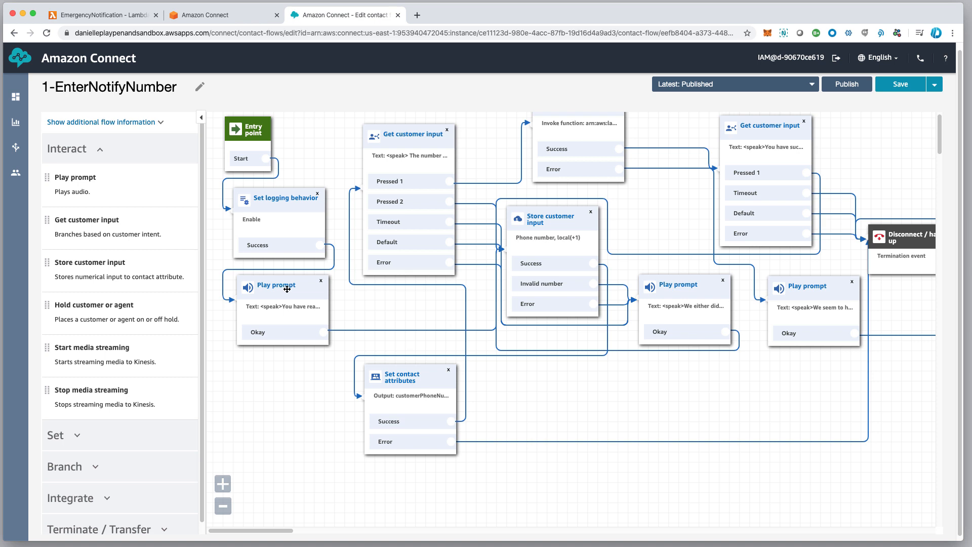
scroll(287, 289, "right", 3)
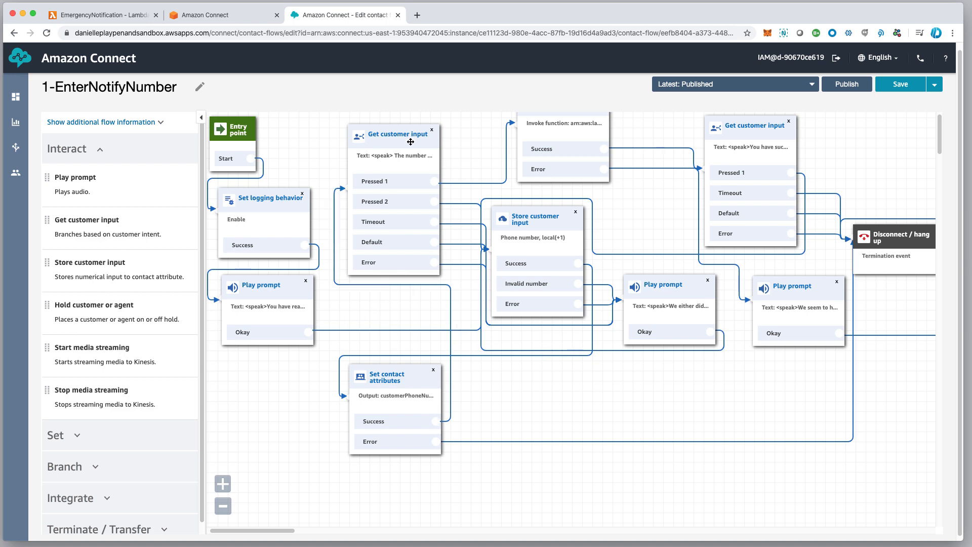
left_click(481, 231)
left_click(533, 224)
left_click(887, 524)
left_click(543, 218)
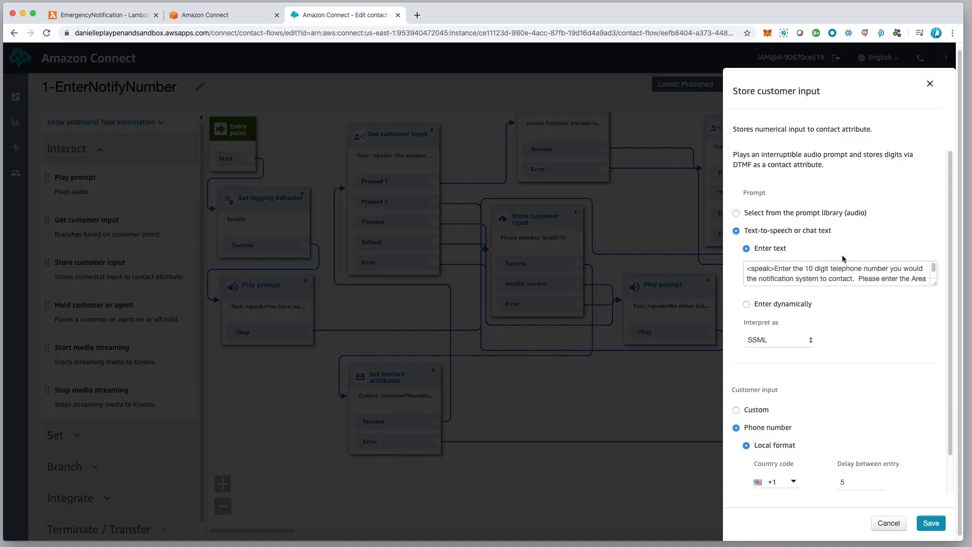
left_click_drag(935, 285, 935, 310)
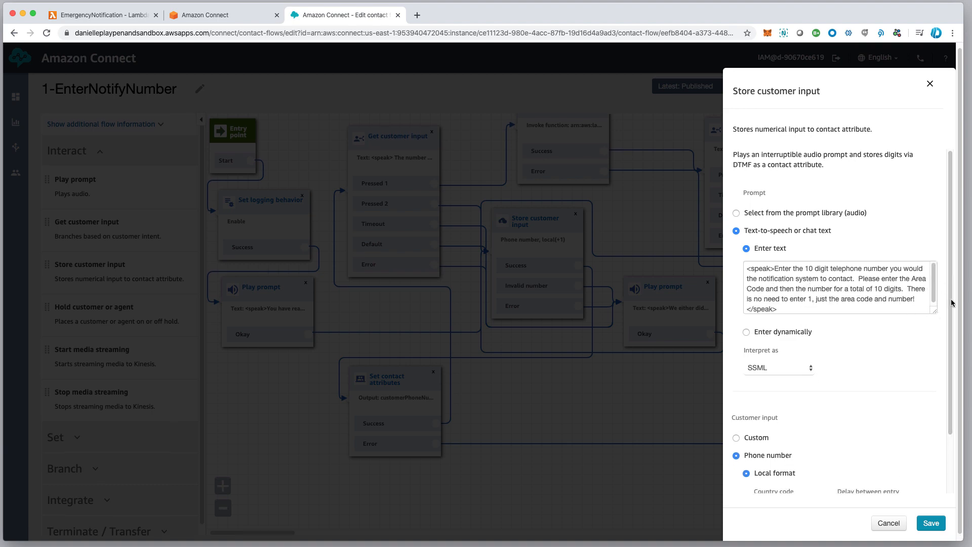
left_click_drag(950, 303, 950, 364)
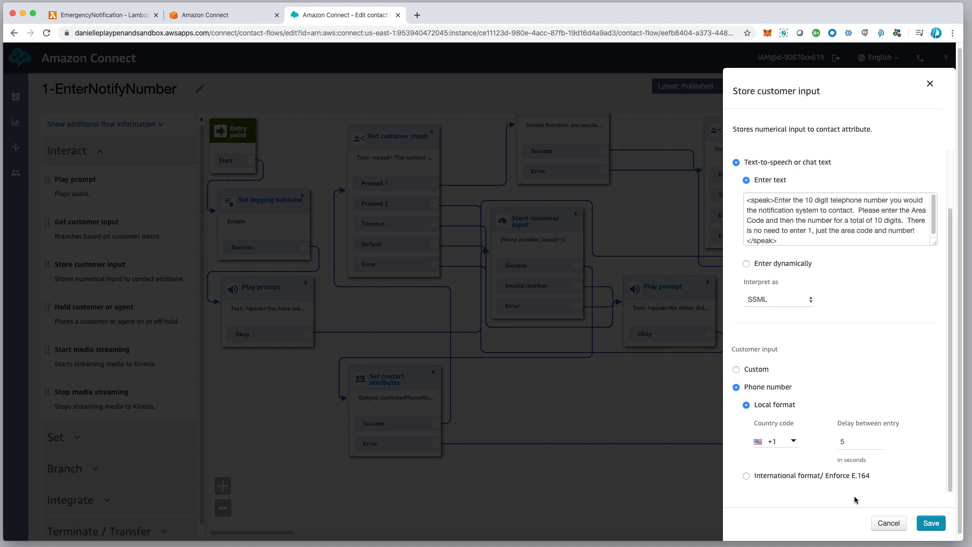
left_click(898, 526)
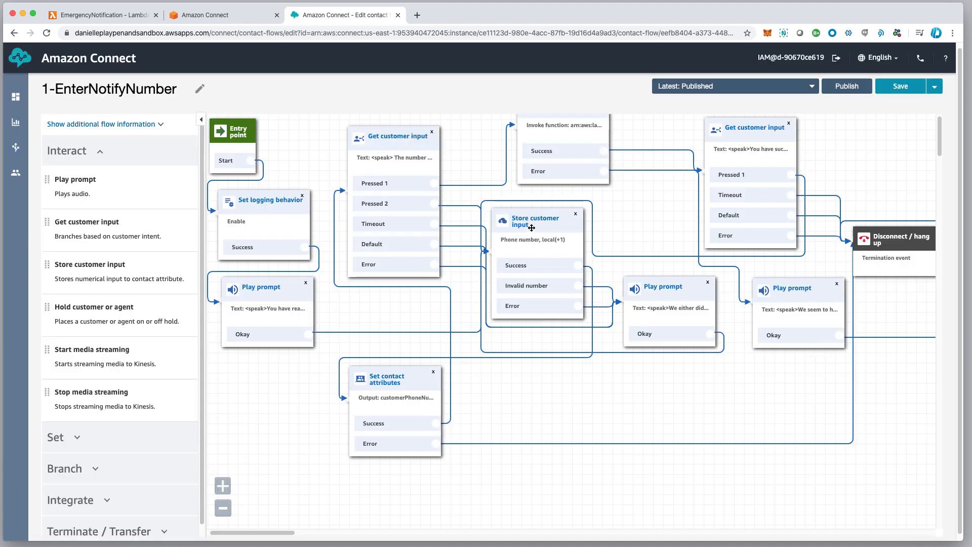
Inspect the Set contact attributes block's destination key and its type and attribute options, closing it without saving.
left_click_drag(628, 217, 630, 231)
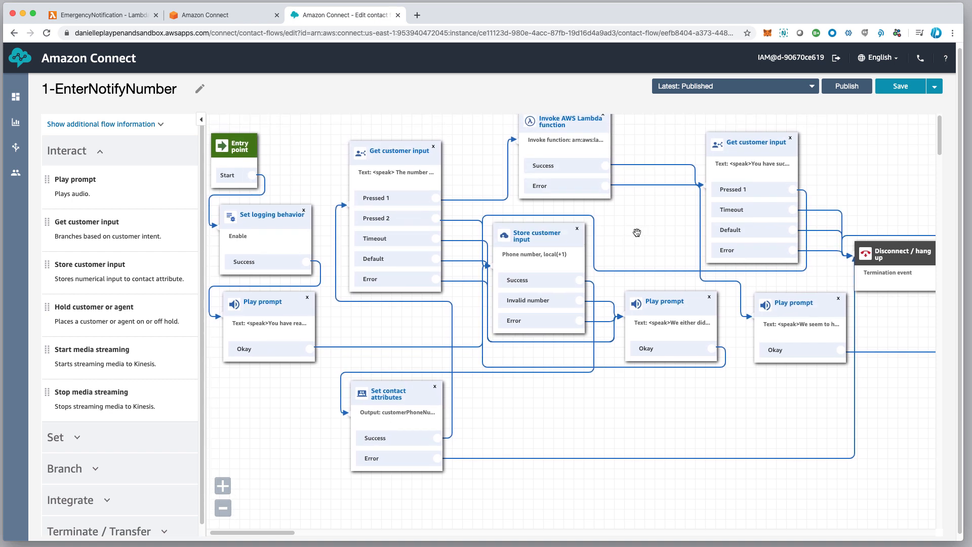
scroll(633, 233, "left", 1)
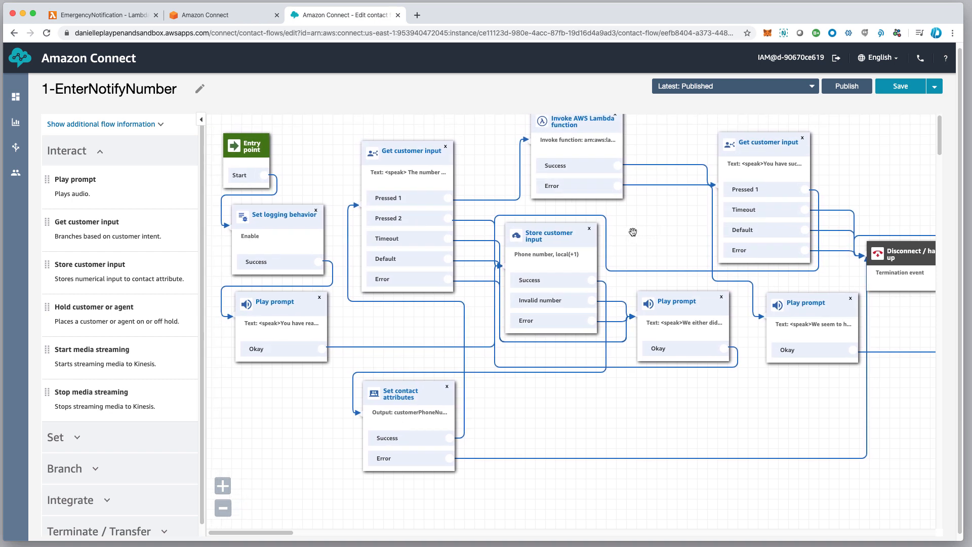
left_click(431, 398)
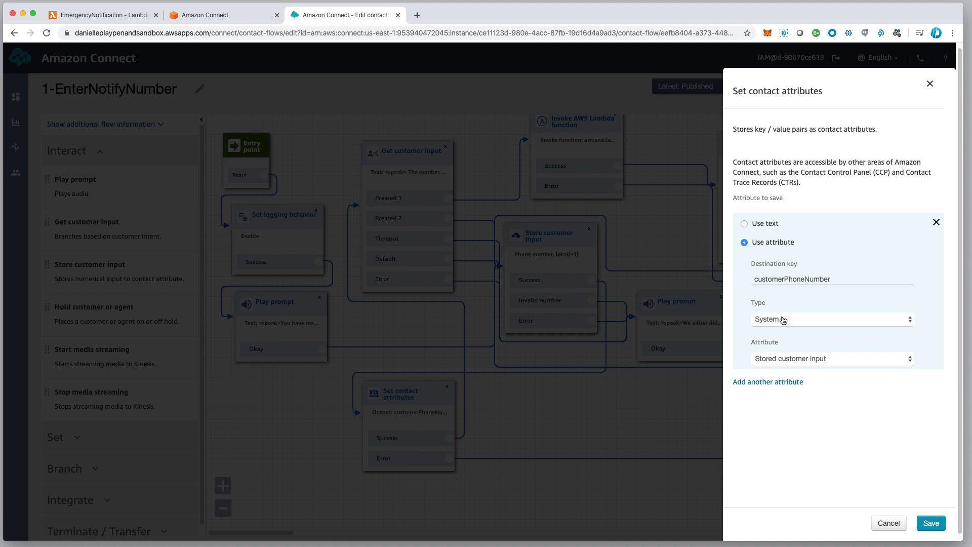
left_click(805, 324)
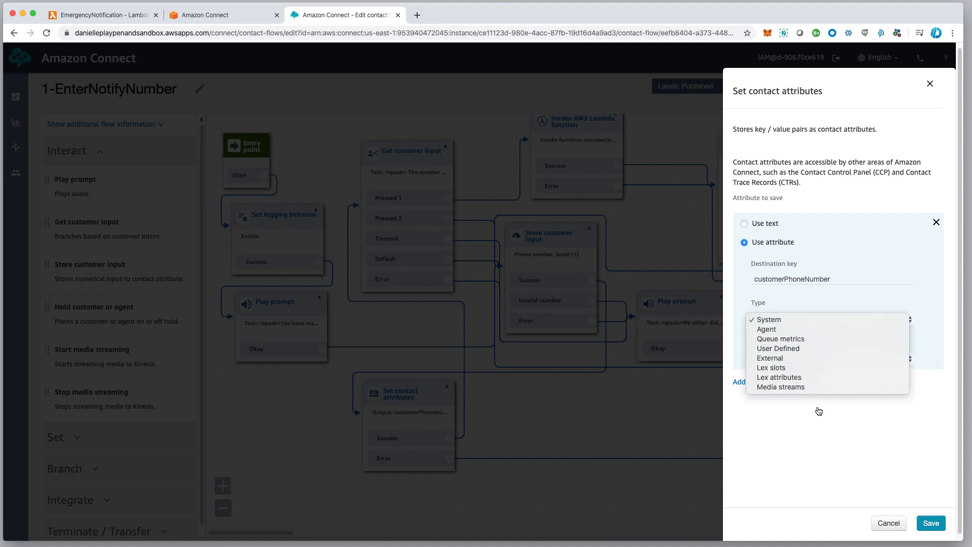
left_click(764, 322)
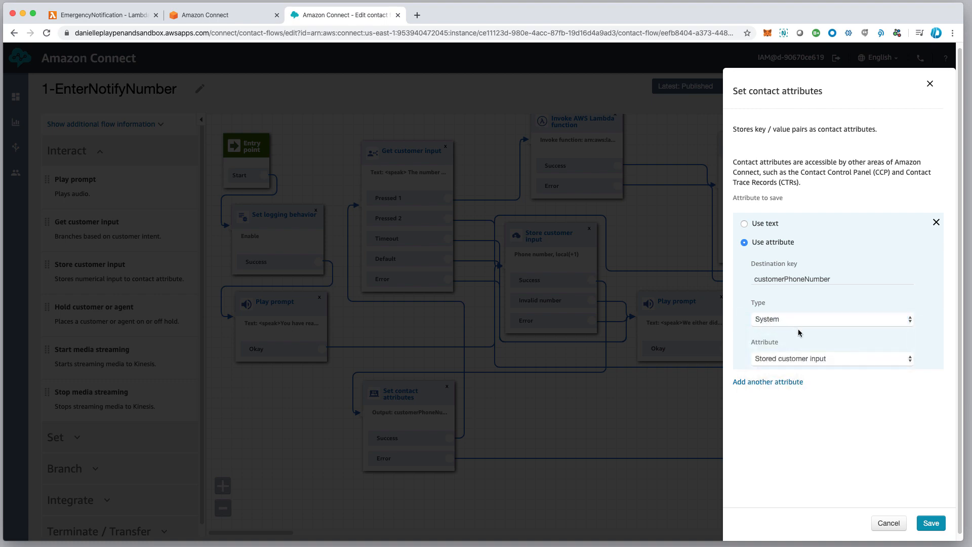
left_click(839, 278)
left_click_drag(839, 279, 731, 277)
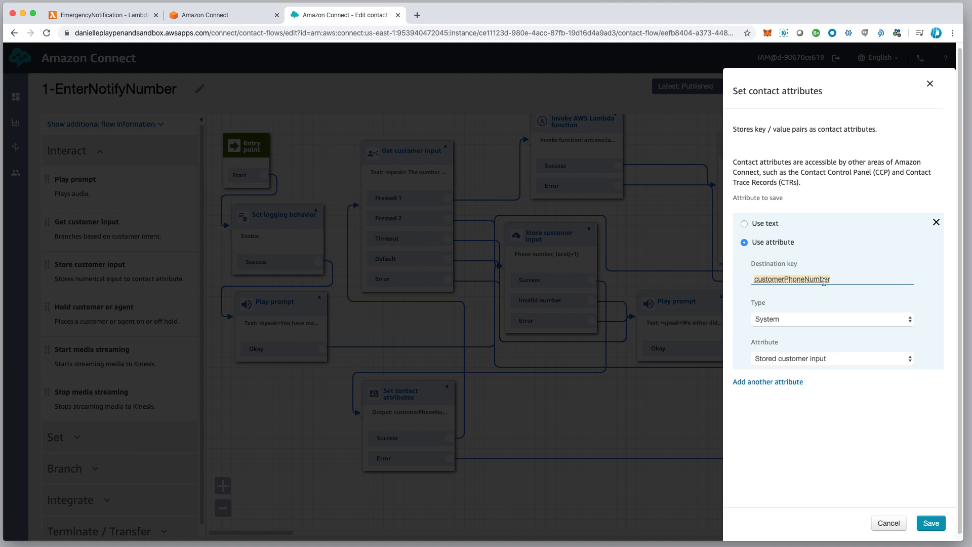
left_click(816, 360)
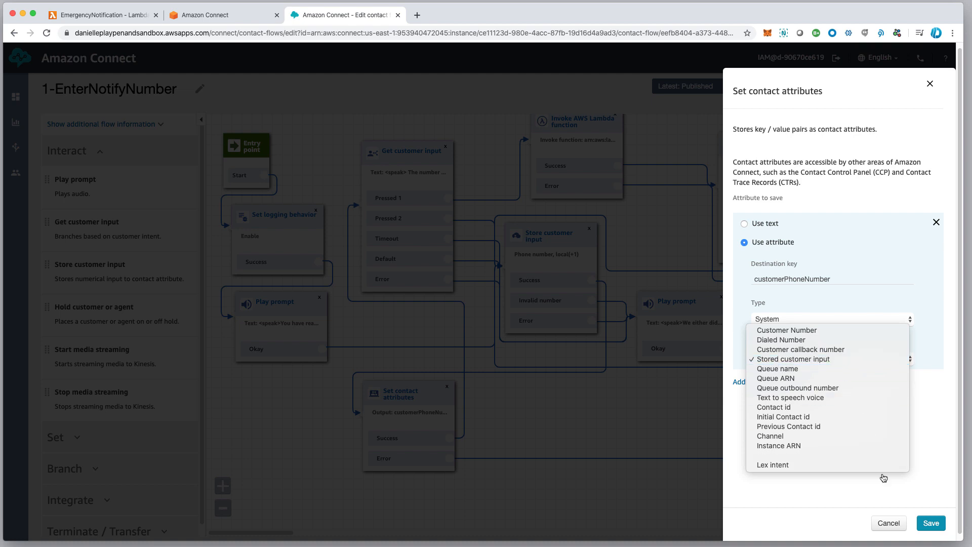
left_click(887, 526)
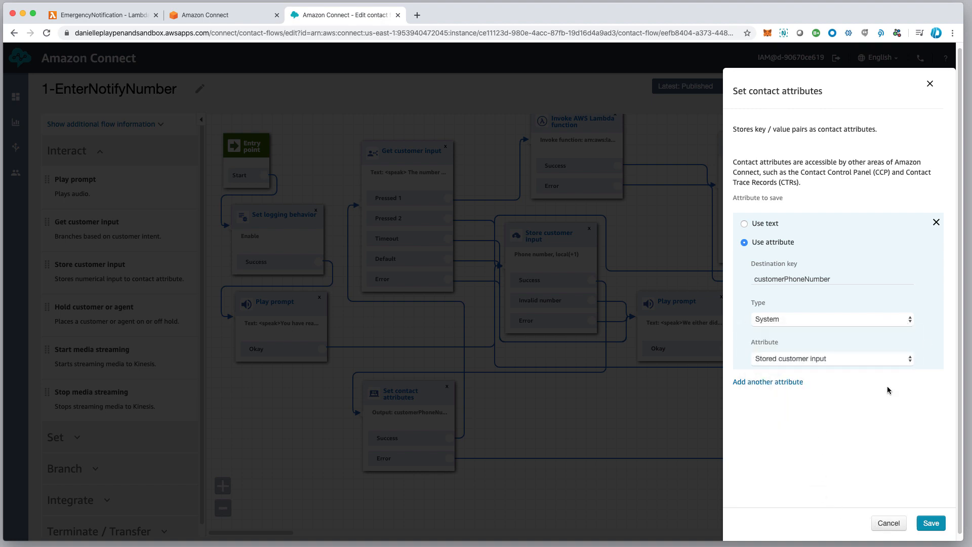
left_click(881, 528)
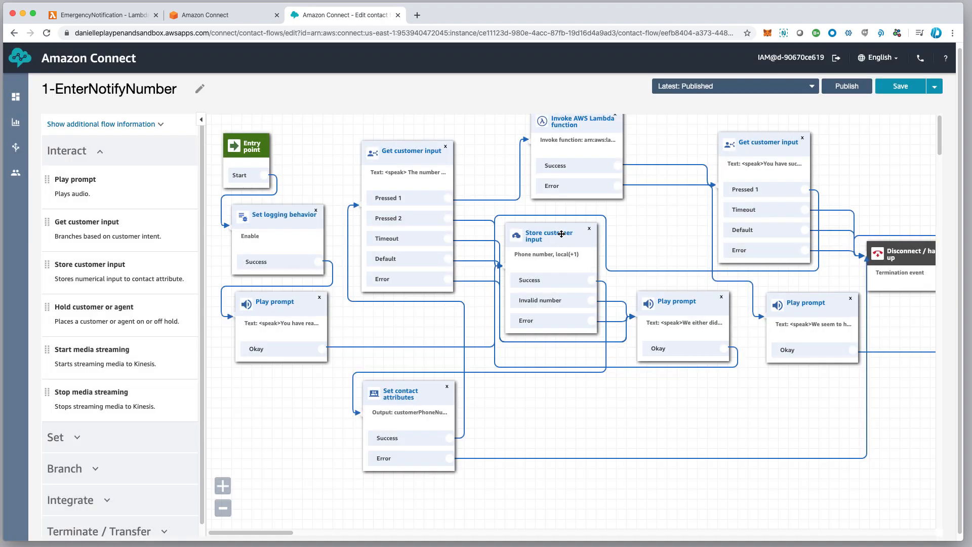
Inspect the Invoke AWS Lambda function block's available functions and full function ARN, closing it without saving.
left_click_drag(561, 234, 562, 233)
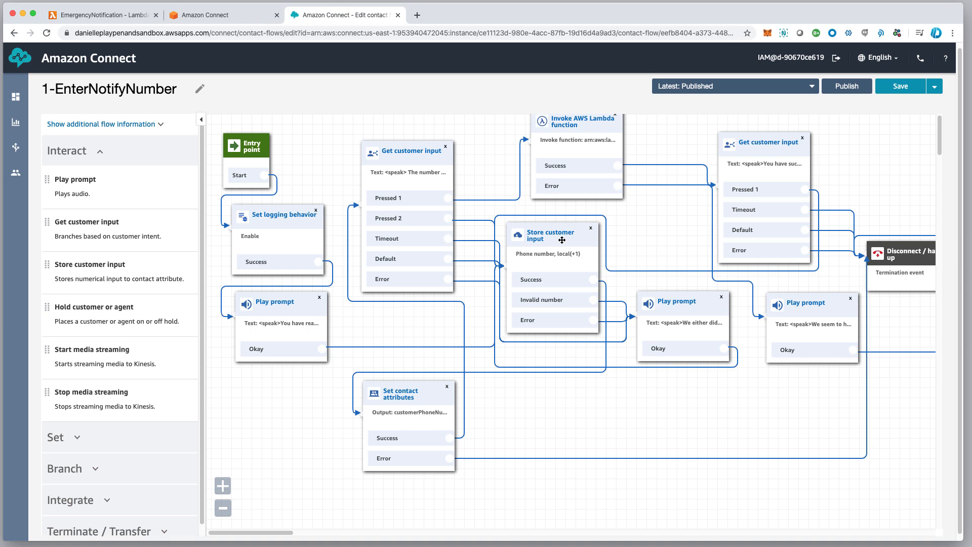
scroll(563, 239, "down", 1)
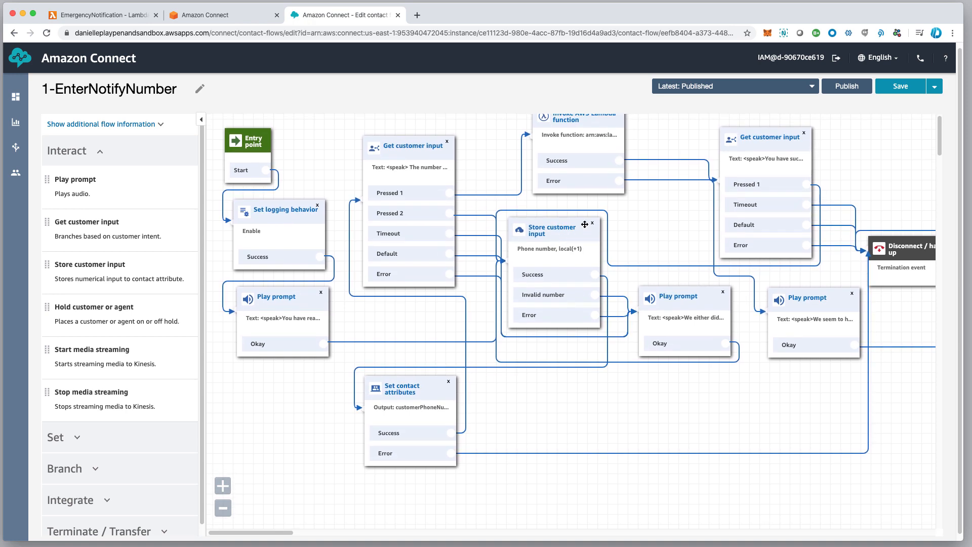
scroll(635, 213, "up", 1)
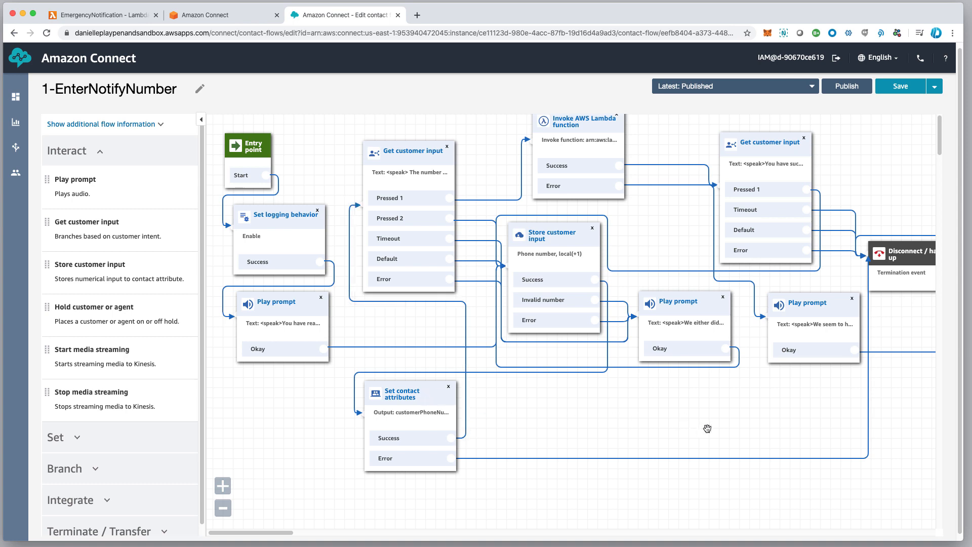
scroll(705, 430, "down", 1)
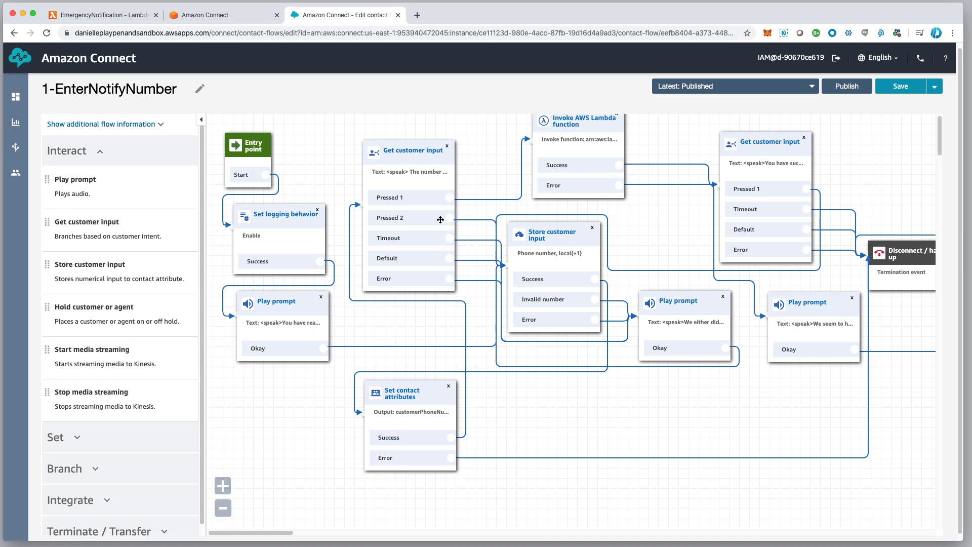
left_click(598, 123)
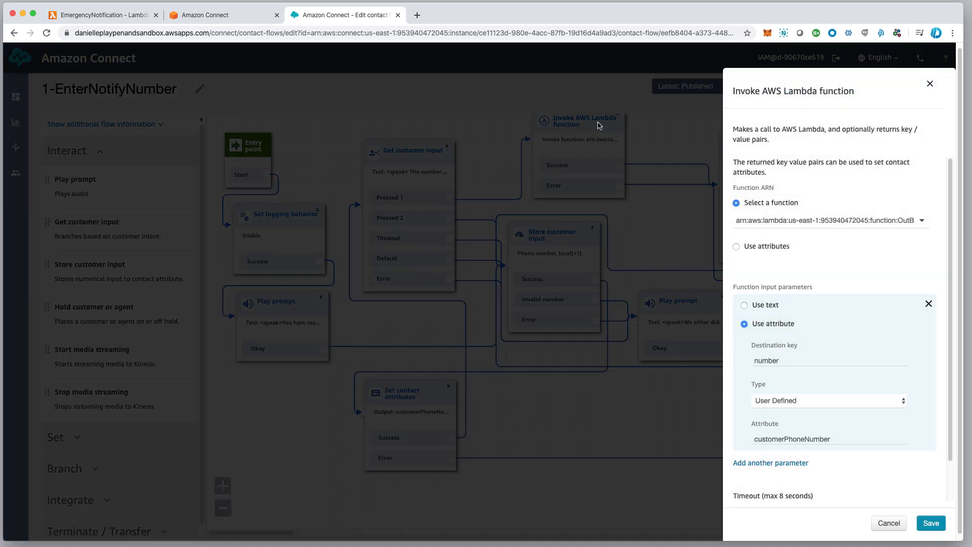
left_click(921, 223)
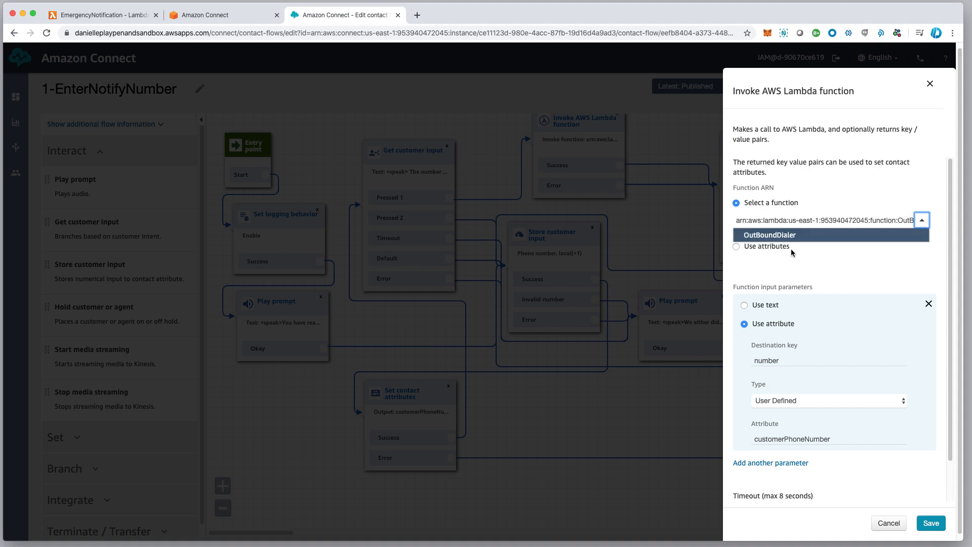
left_click(849, 211)
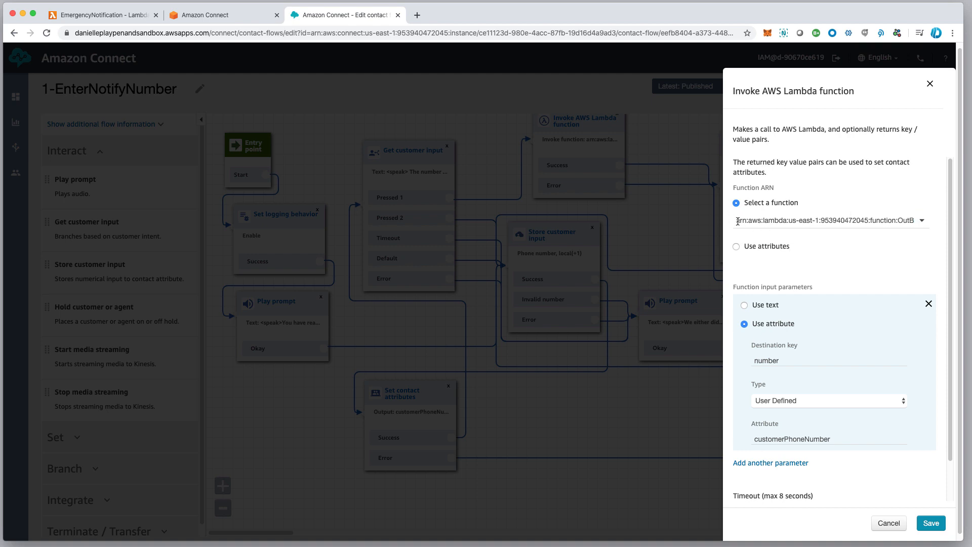
left_click_drag(737, 222, 925, 221)
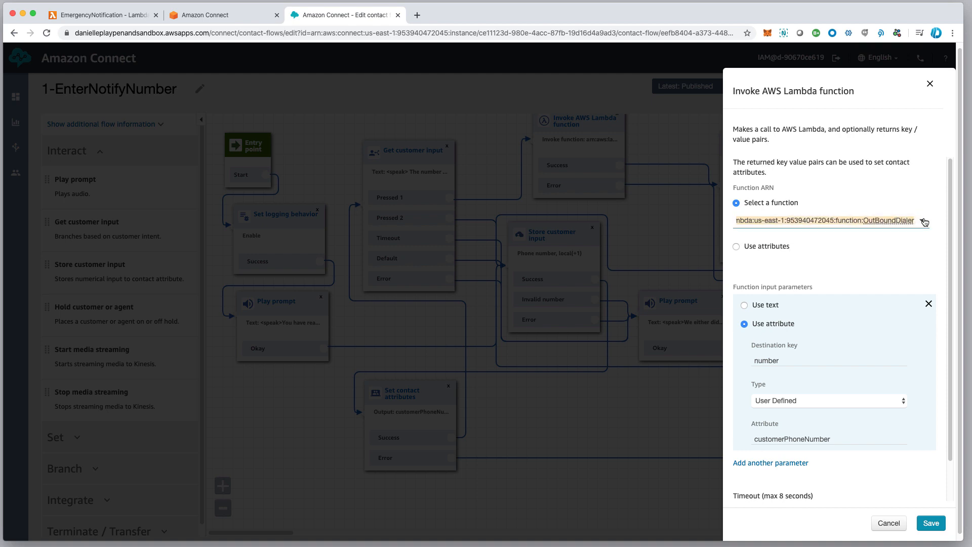
left_click(883, 524)
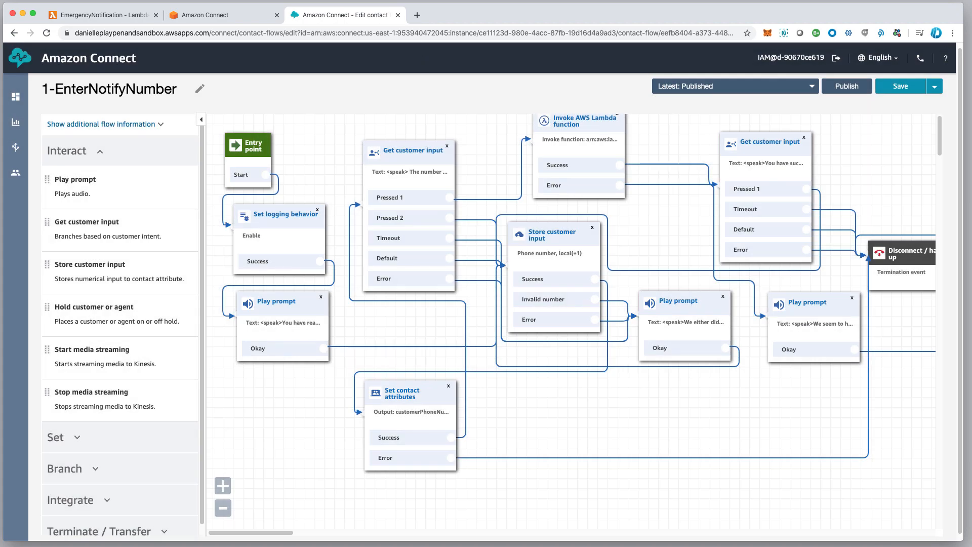
Switch to the AWS console and open the contact flow settings of the sandbox Amazon Connect instance.
left_click(212, 17)
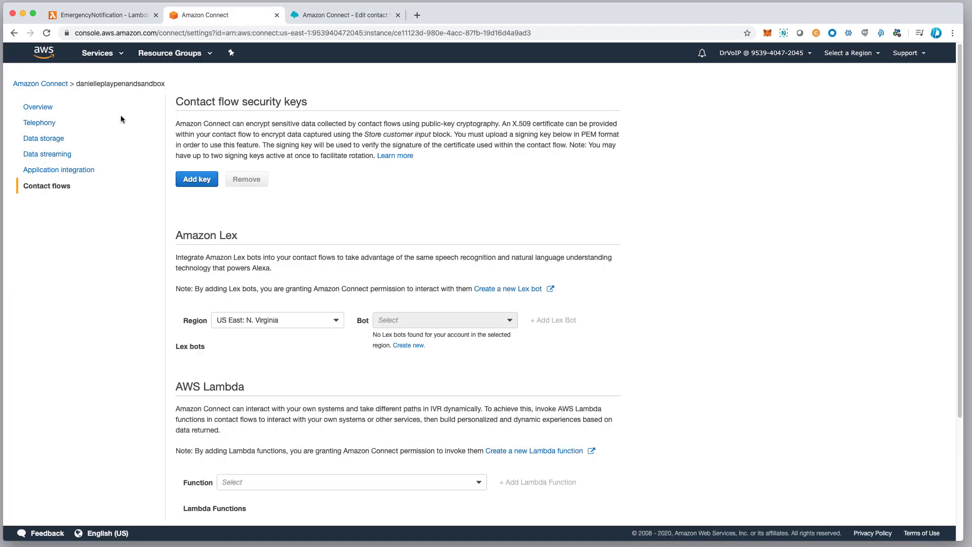
left_click(48, 83)
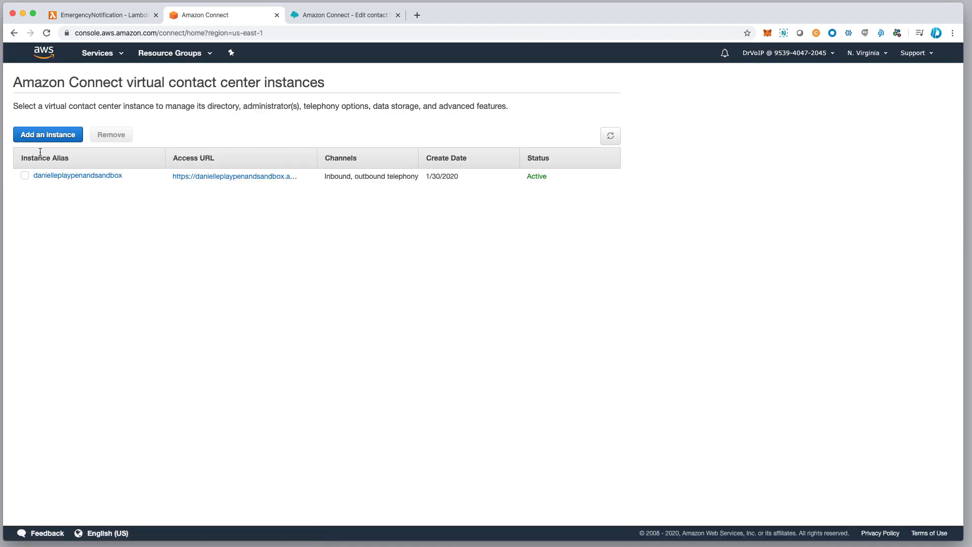
left_click(81, 176)
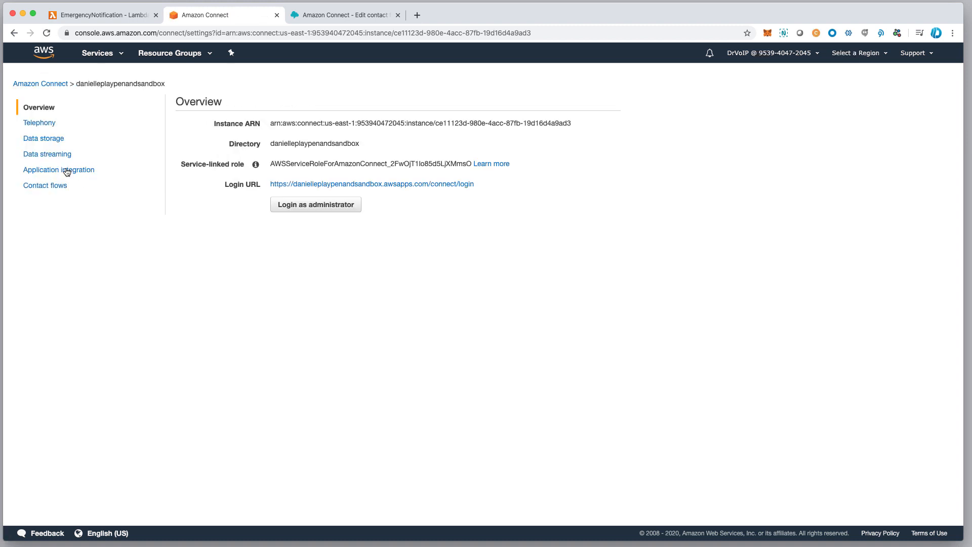
left_click(51, 186)
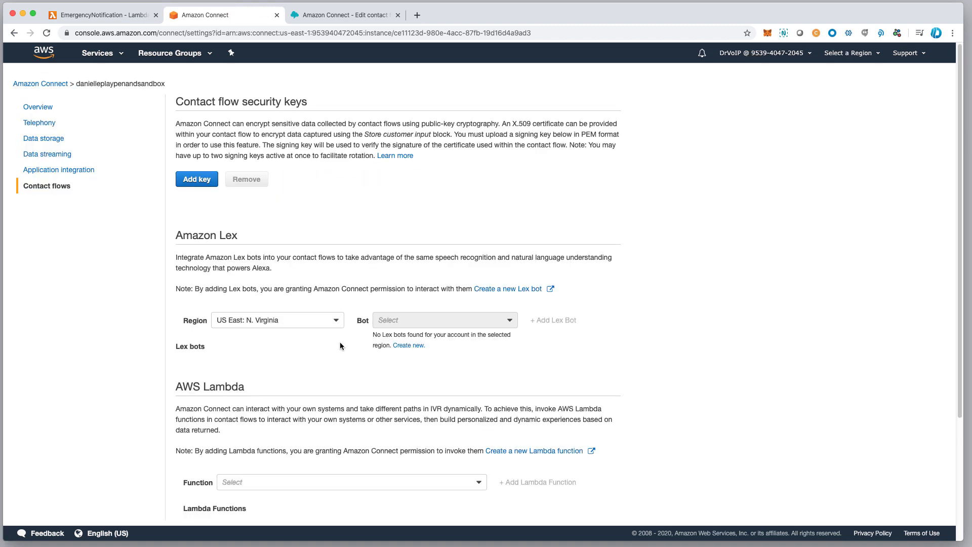
Add the EmergencyNotification Lambda function to the instance's permitted AWS Lambda functions.
scroll(291, 276, "down", 3)
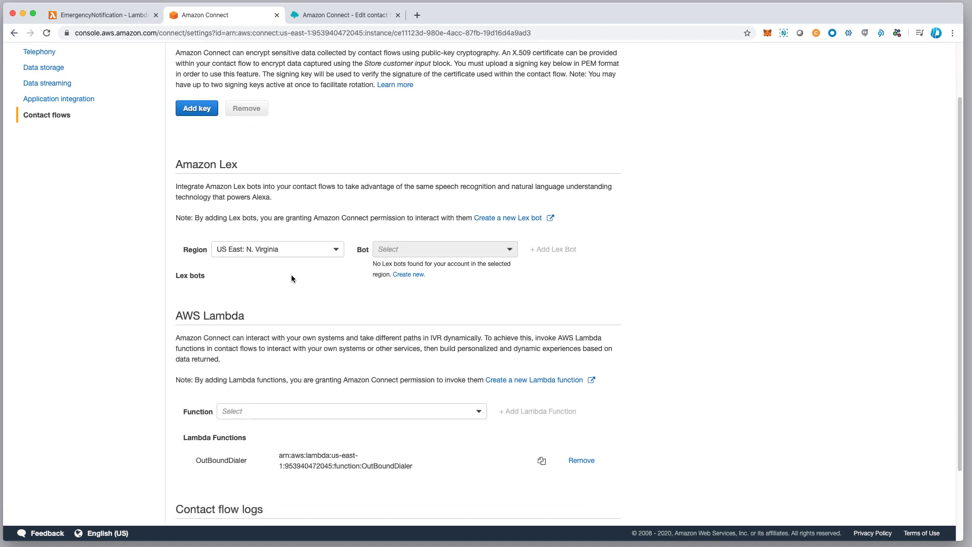
scroll(253, 402, "down", 1)
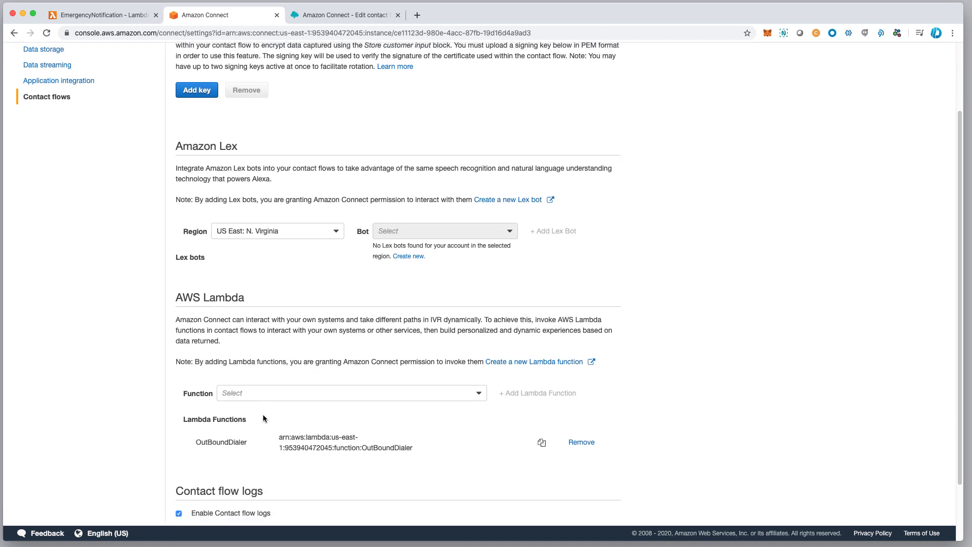
left_click(479, 395)
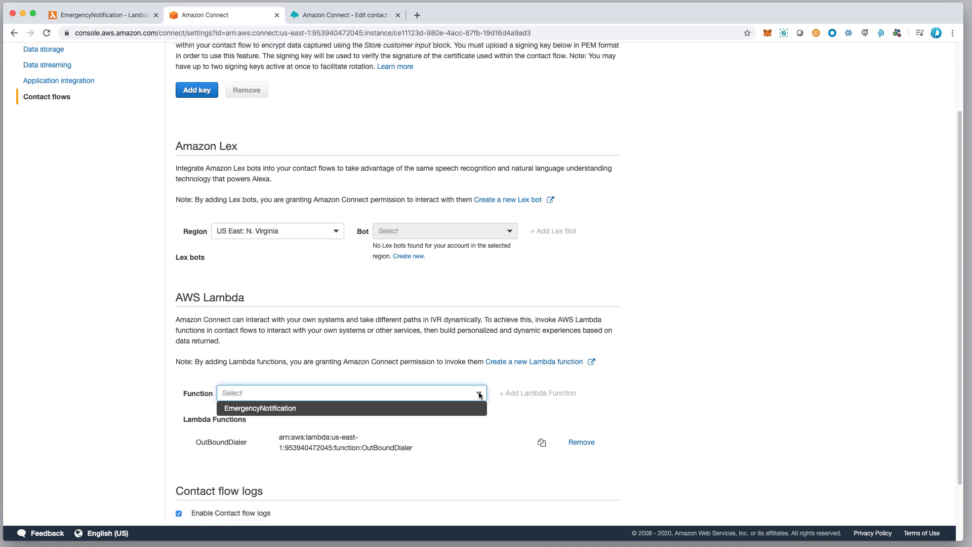
left_click(261, 409)
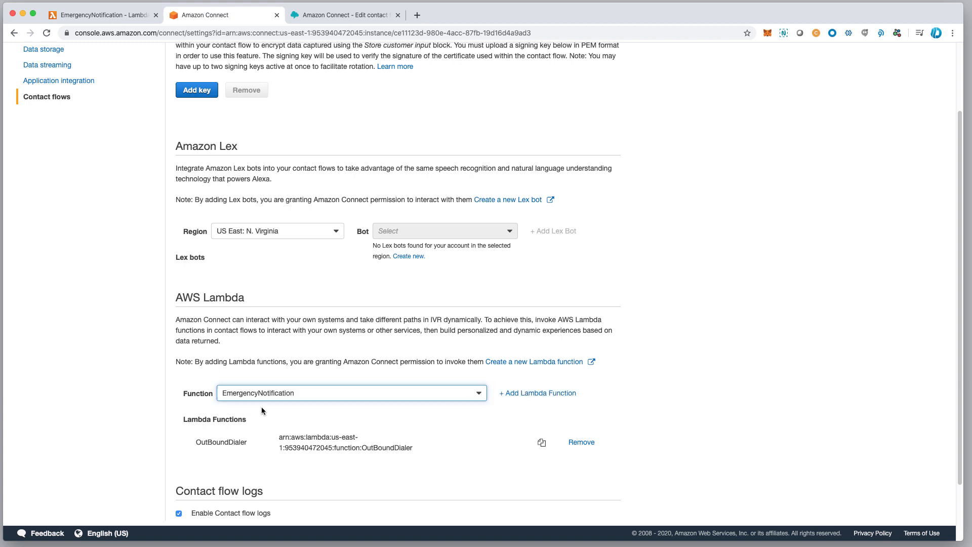
left_click(540, 394)
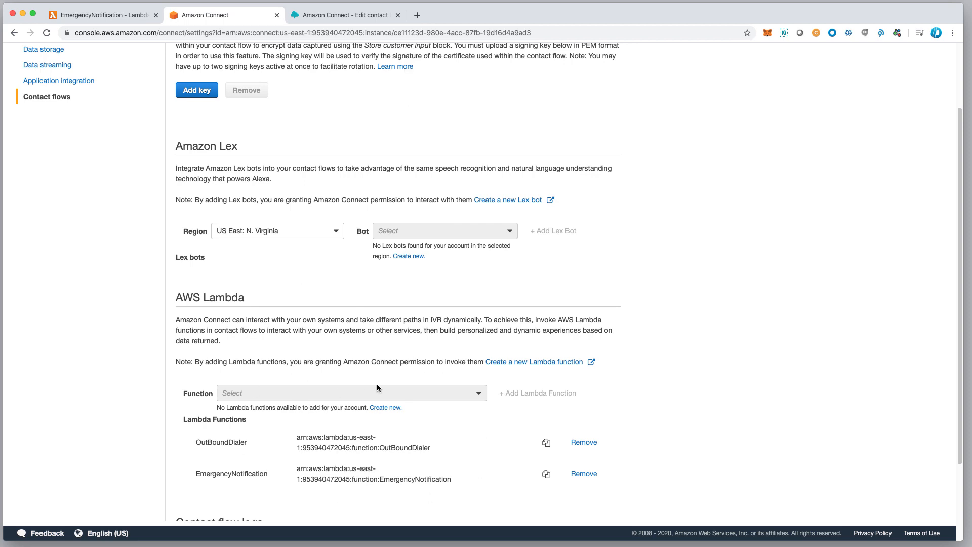
Switch to the 1-EnterNotifyNumber contact flow editor and show the blocks available under Integrate.
left_click(362, 16)
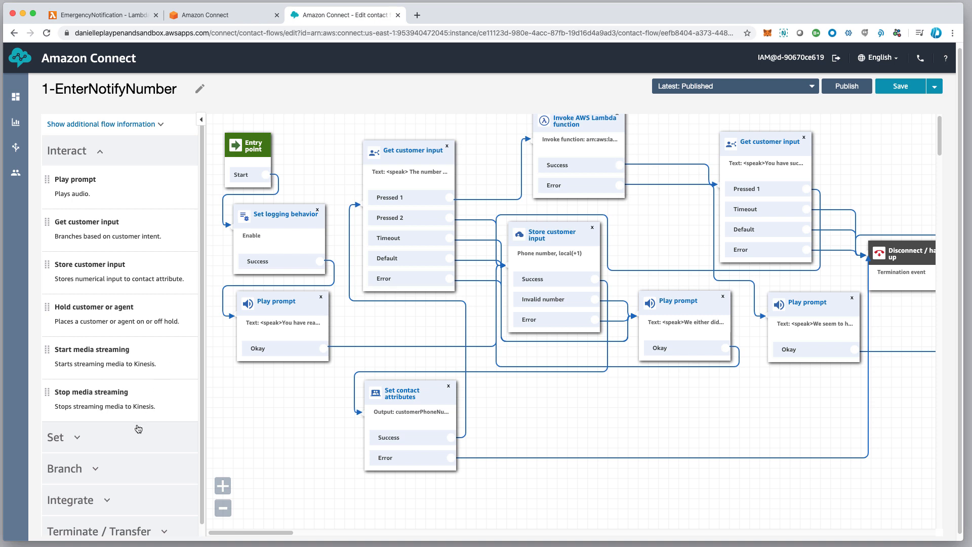
left_click(79, 150)
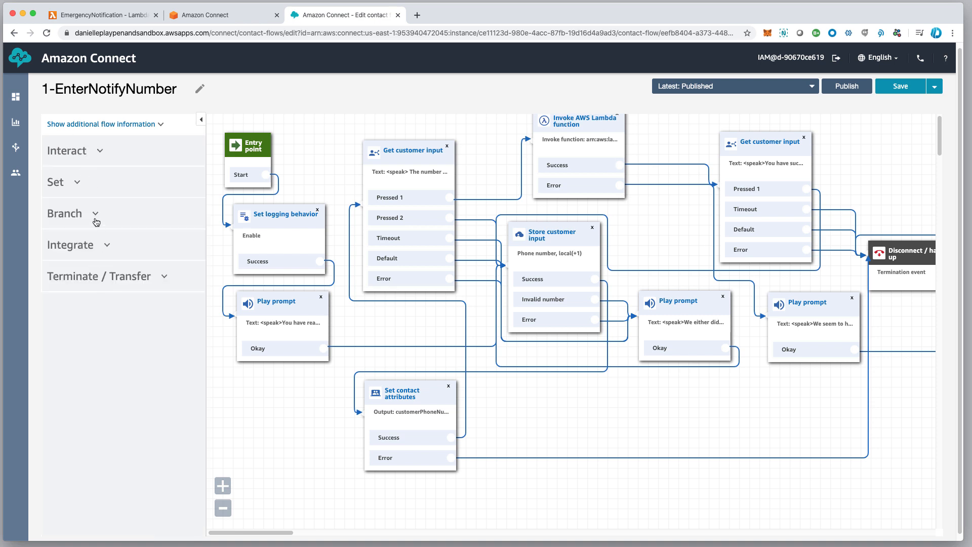
left_click(89, 248)
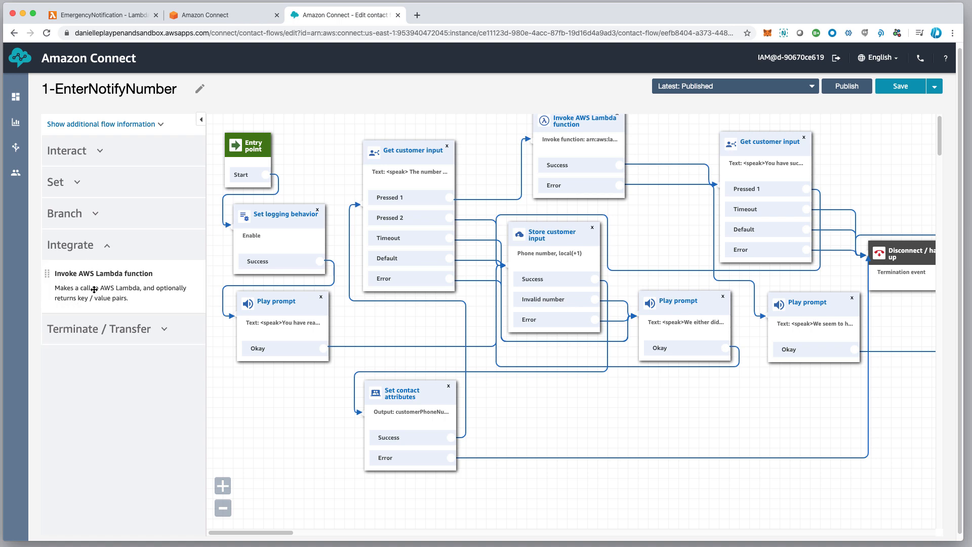
Choose EmergencyNotification as the function to call in the Invoke AWS Lambda function block.
left_click(592, 119)
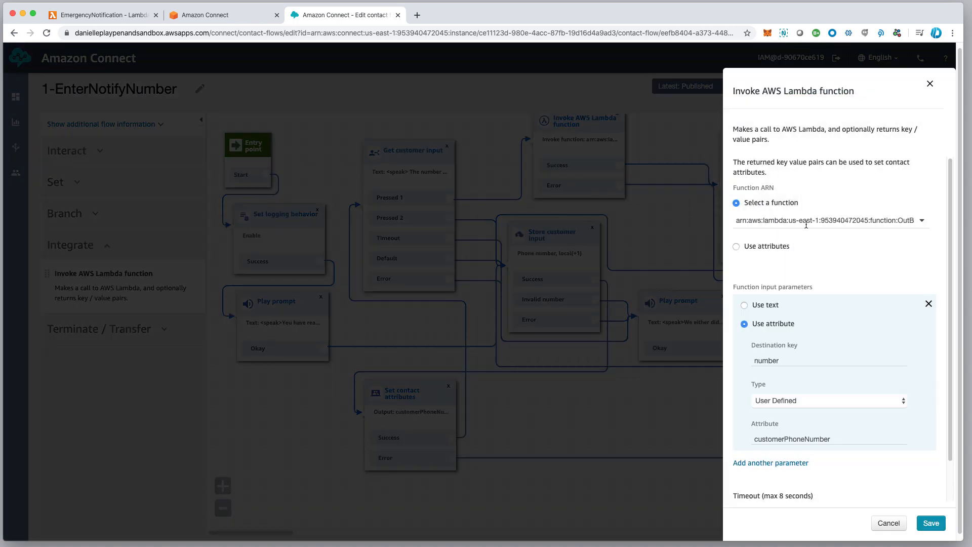
left_click_drag(736, 219, 922, 217)
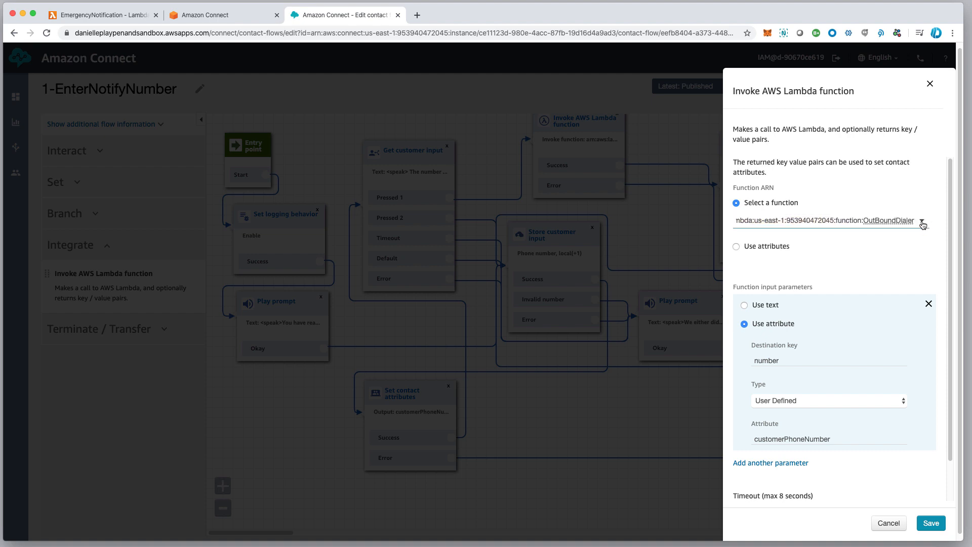
left_click(922, 222)
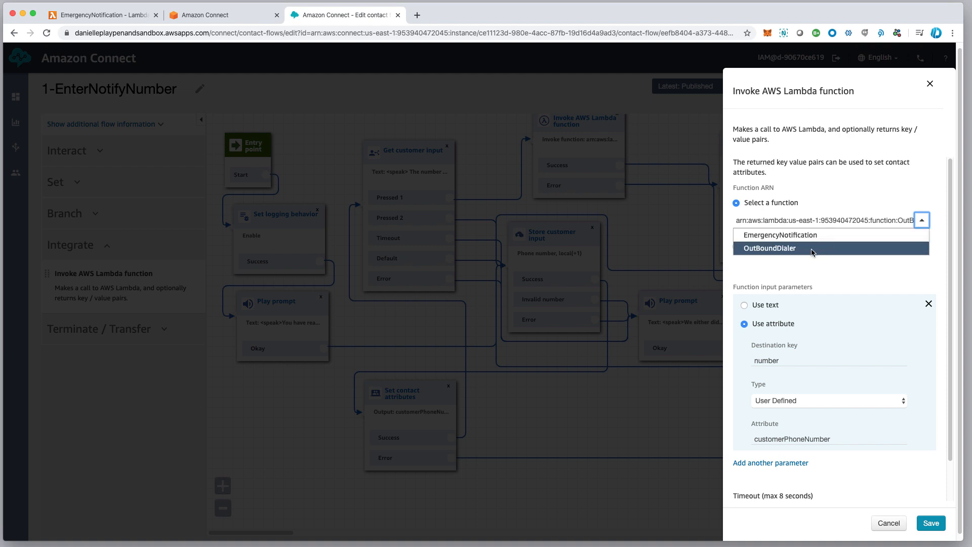
left_click(801, 238)
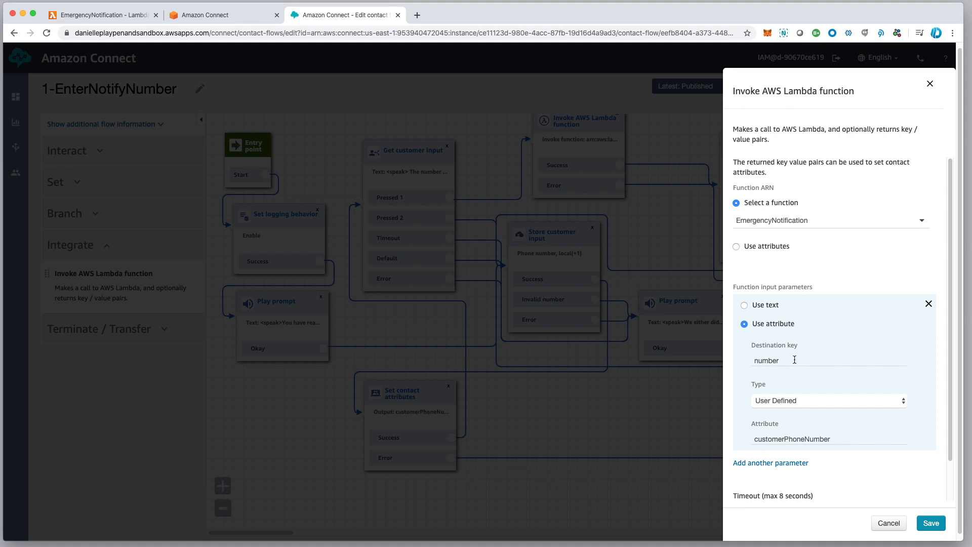
Inspect the destination key, type and attribute of the Lambda block's input parameter, closing the block's settings without saving.
left_click_drag(793, 361, 746, 361)
left_click(820, 403)
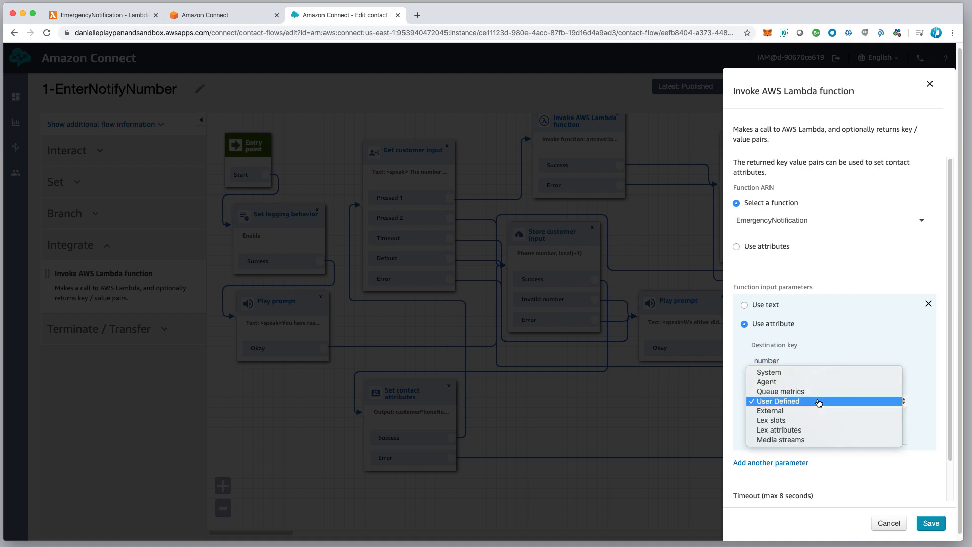
left_click(820, 401)
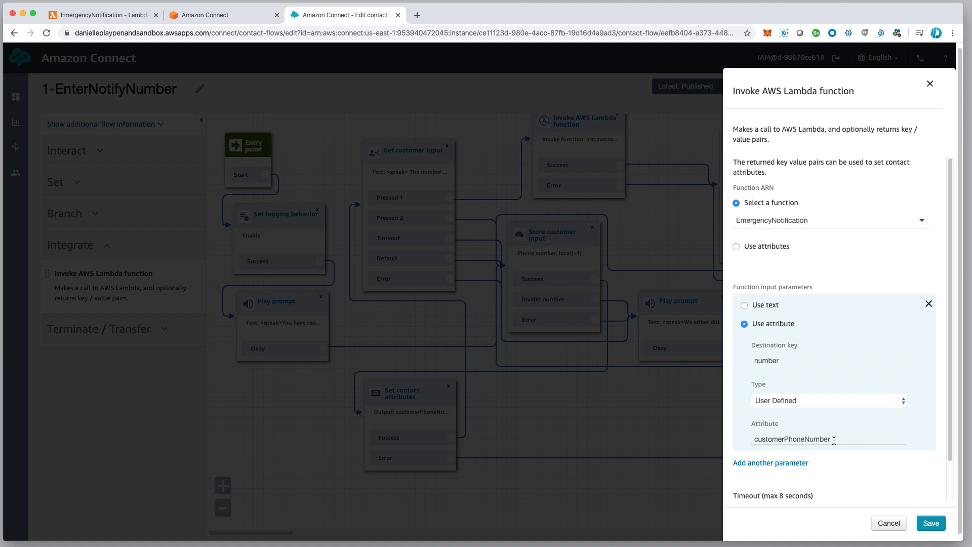
double_click(756, 440)
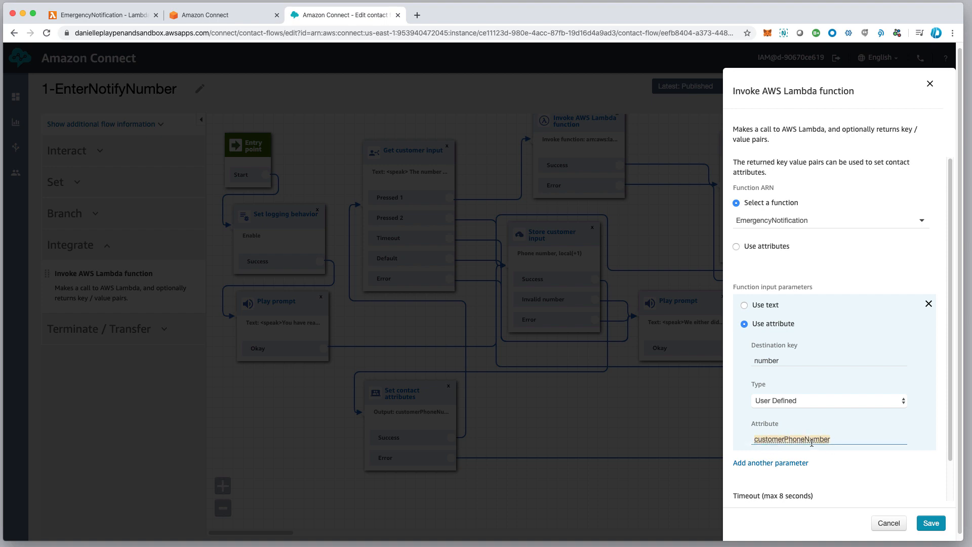
double_click(787, 359)
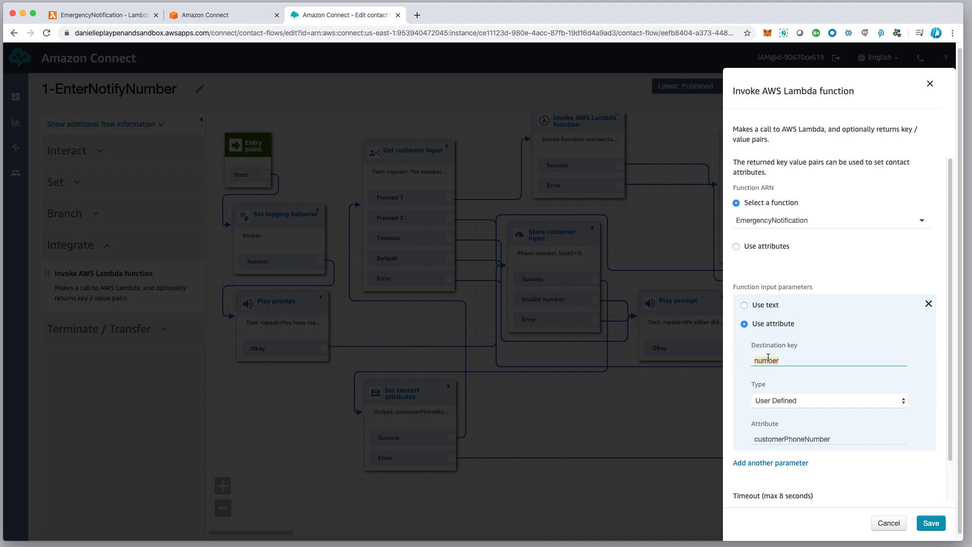
left_click(886, 526)
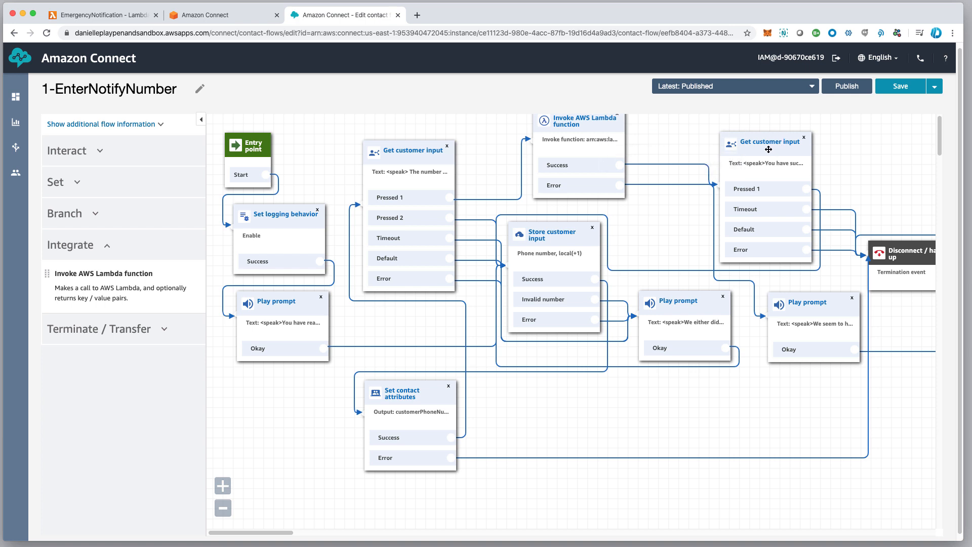
Nudge the Get customer input block that follows the Lambda block and publish the 1-EnterNotifyNumber contact flow.
left_click_drag(768, 147, 781, 147)
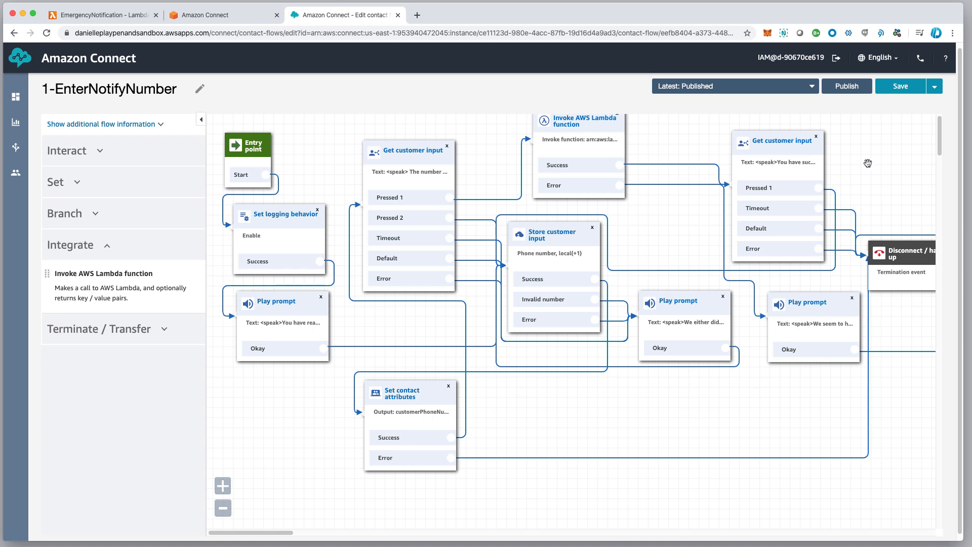
left_click(848, 87)
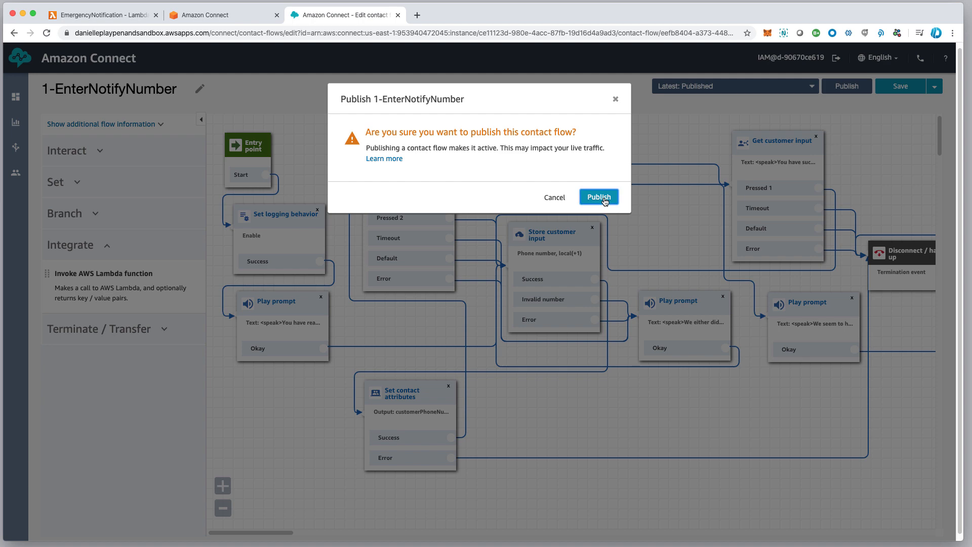
left_click(599, 197)
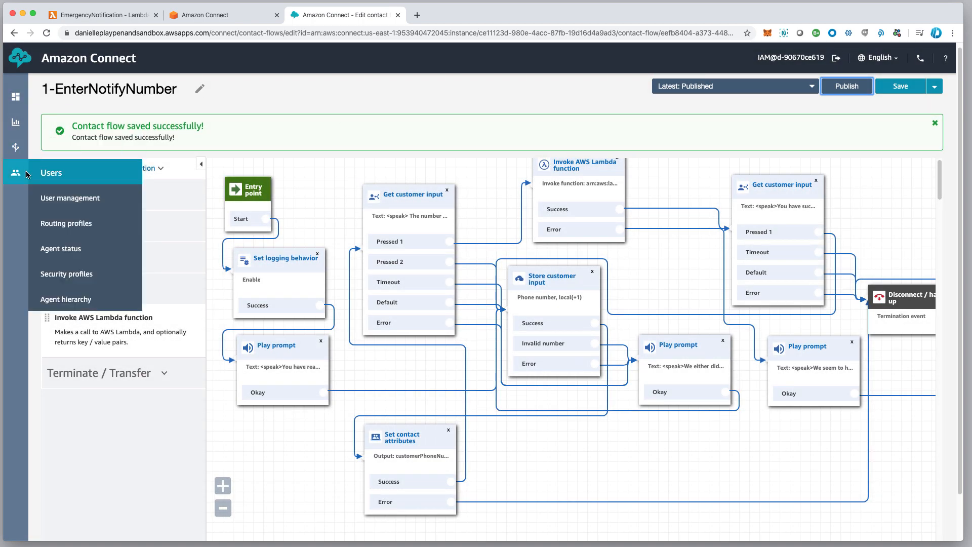
Go to the list of contact flows and open the 1-EmergencyAnnouncement flow.
mouse_move(16, 122)
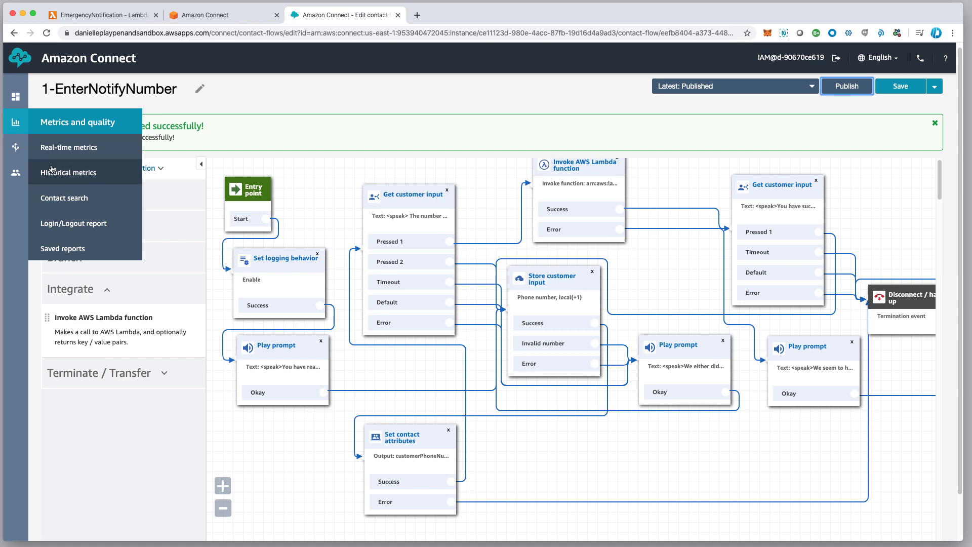
mouse_move(16, 148)
left_click(52, 197)
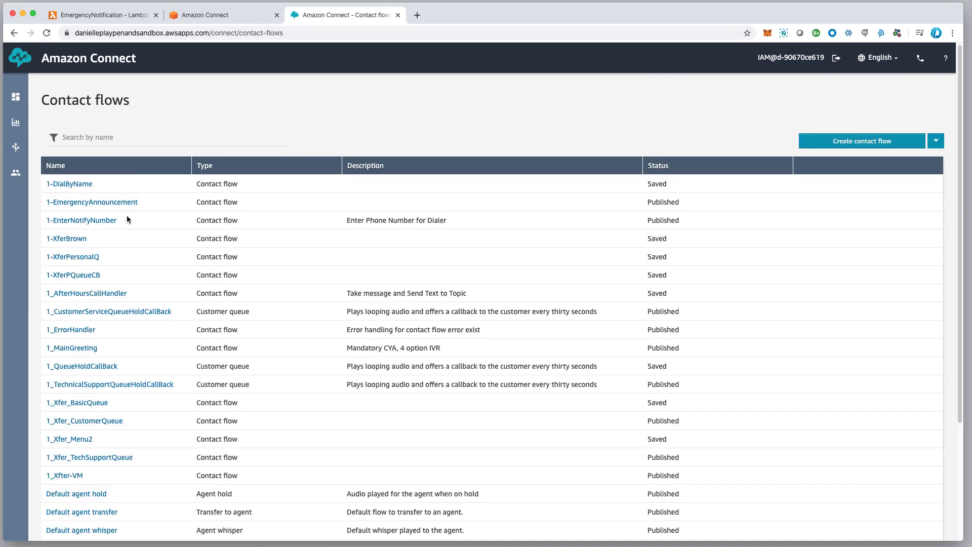
left_click(97, 203)
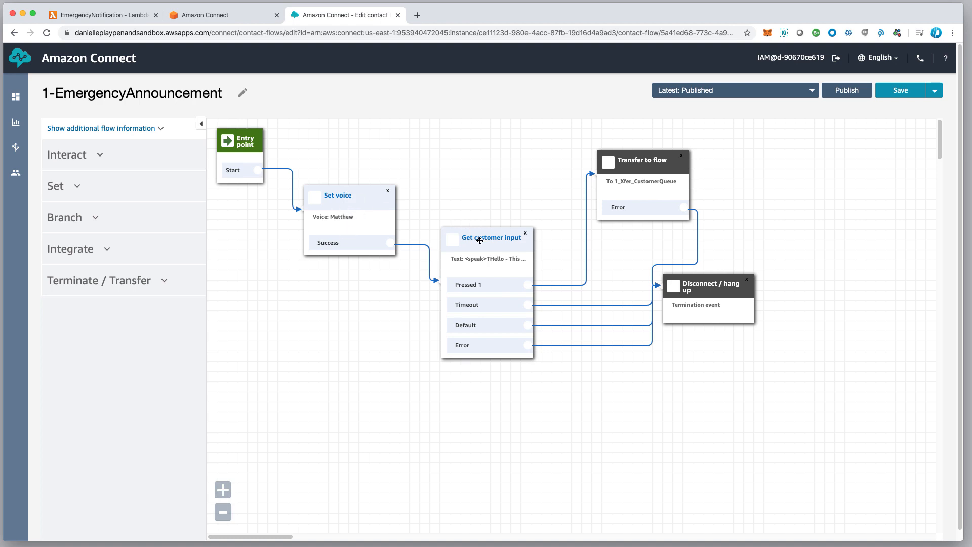
Inspect the Get customer input block's full text-to-speech message and DTMF settings, closing the block without saving.
left_click_drag(480, 240, 477, 241)
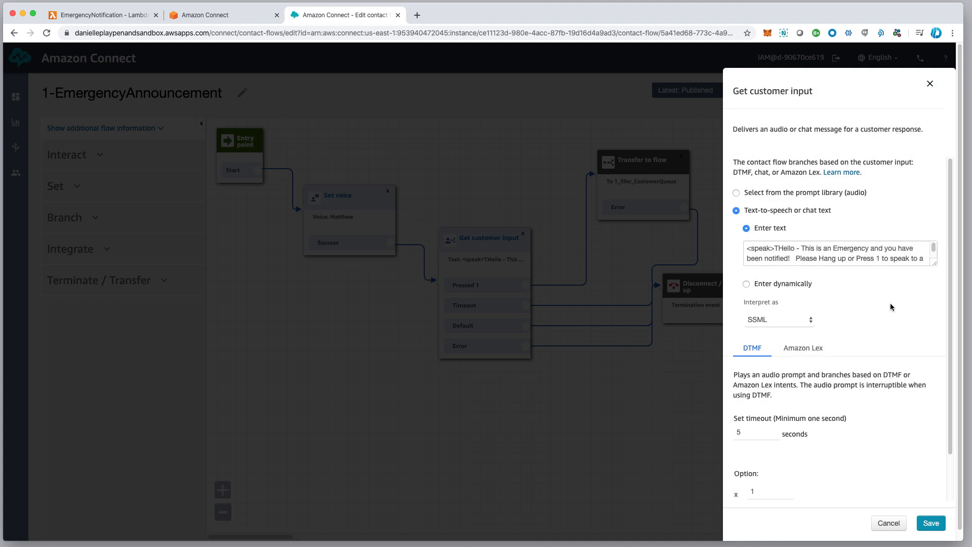
left_click_drag(936, 262, 939, 284)
scroll(868, 259, "down", 1)
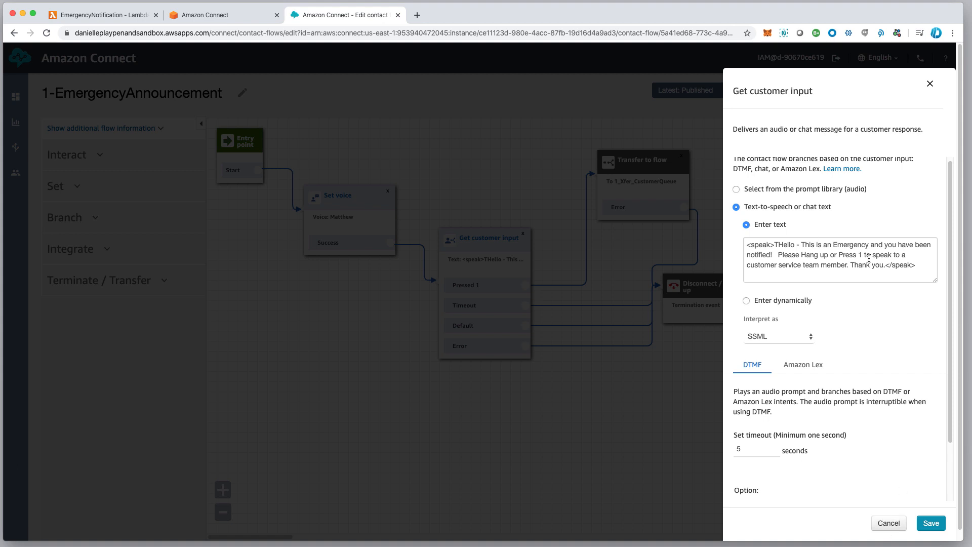
left_click(888, 523)
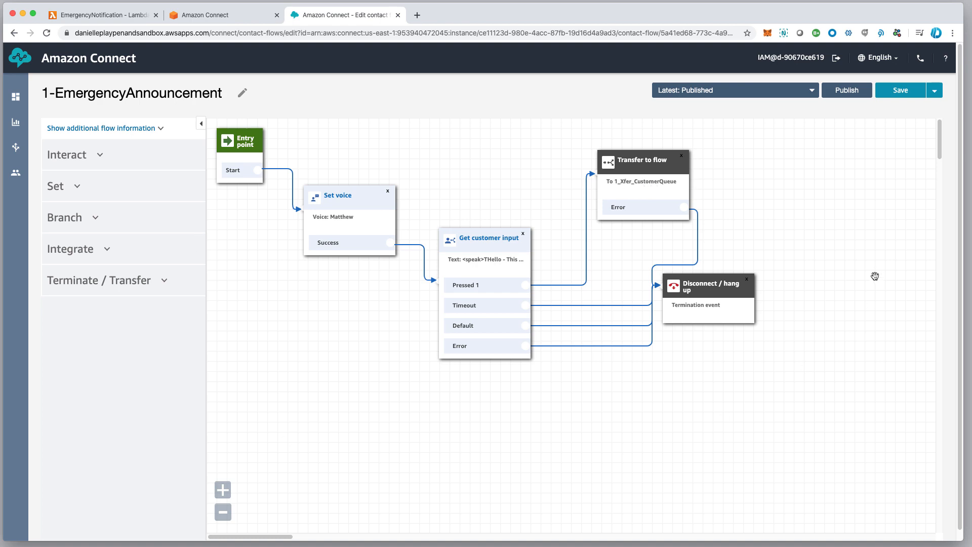
scroll(860, 254, "down", 1)
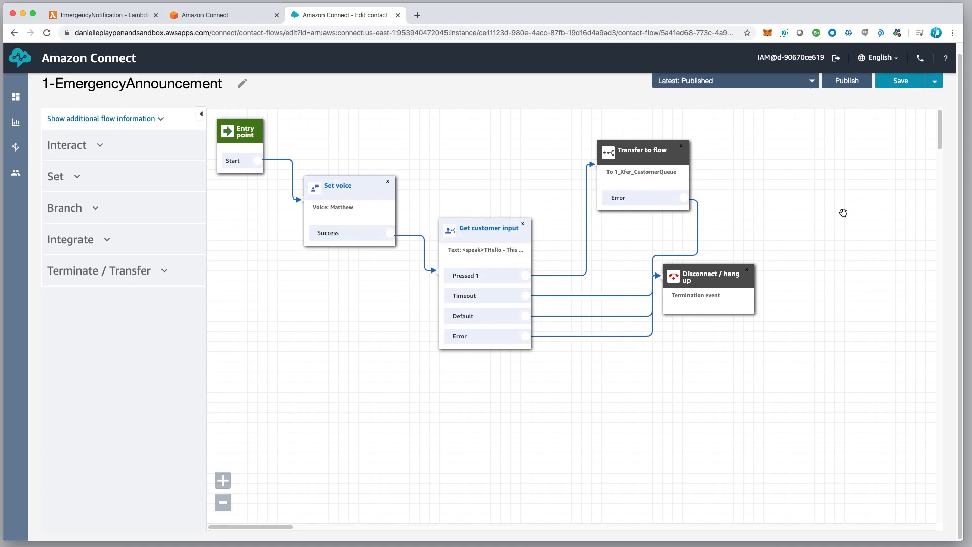
Switch to the AWS Lambda console and open the EmergencyNotification function from the functions list.
left_click(205, 15)
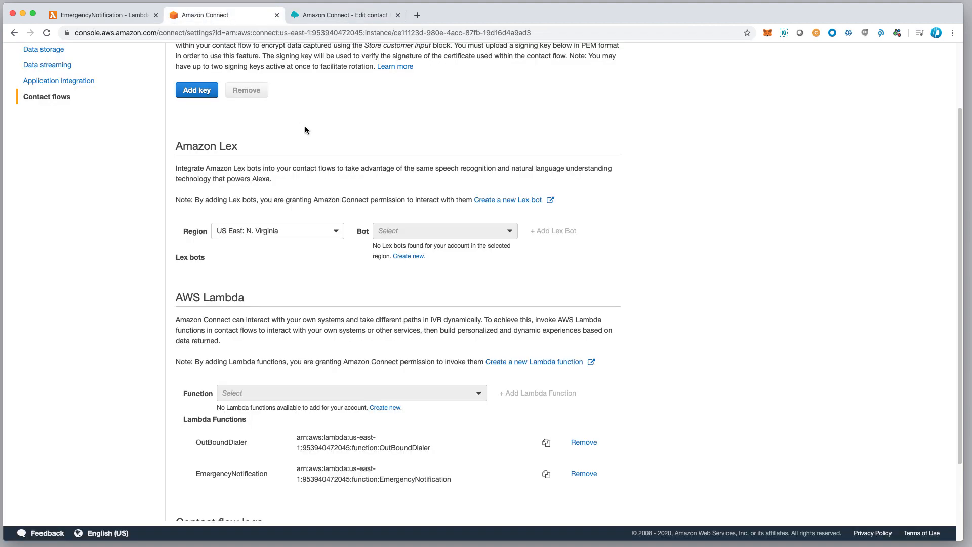
left_click(112, 17)
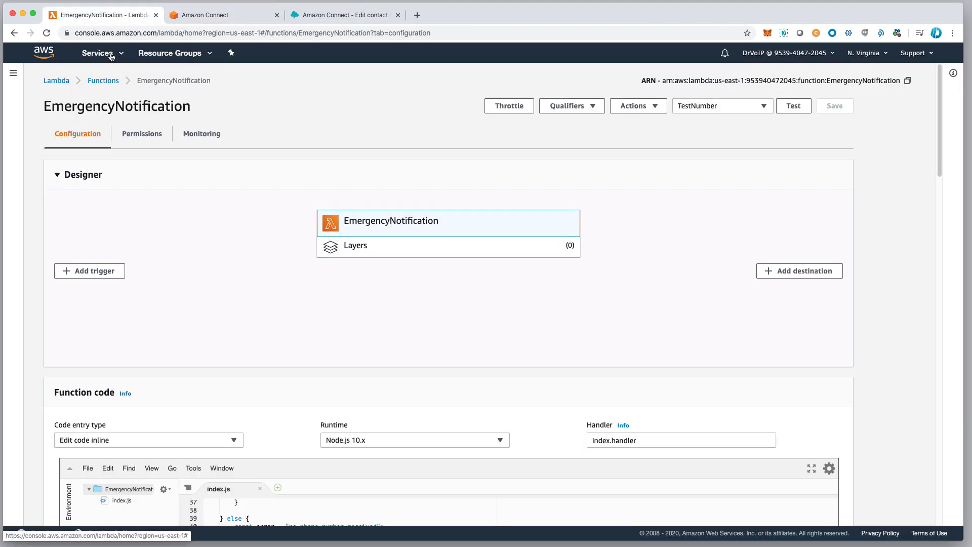
left_click(54, 82)
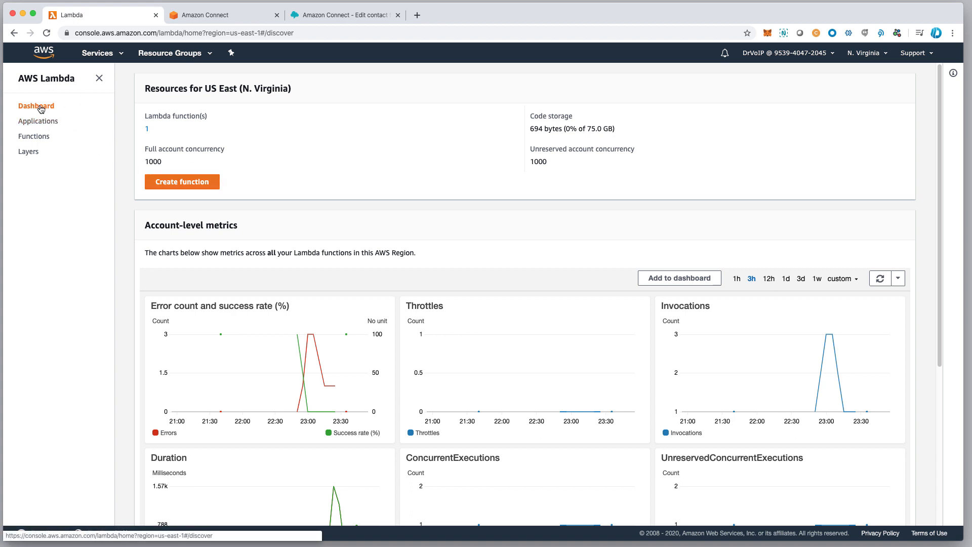
left_click(34, 138)
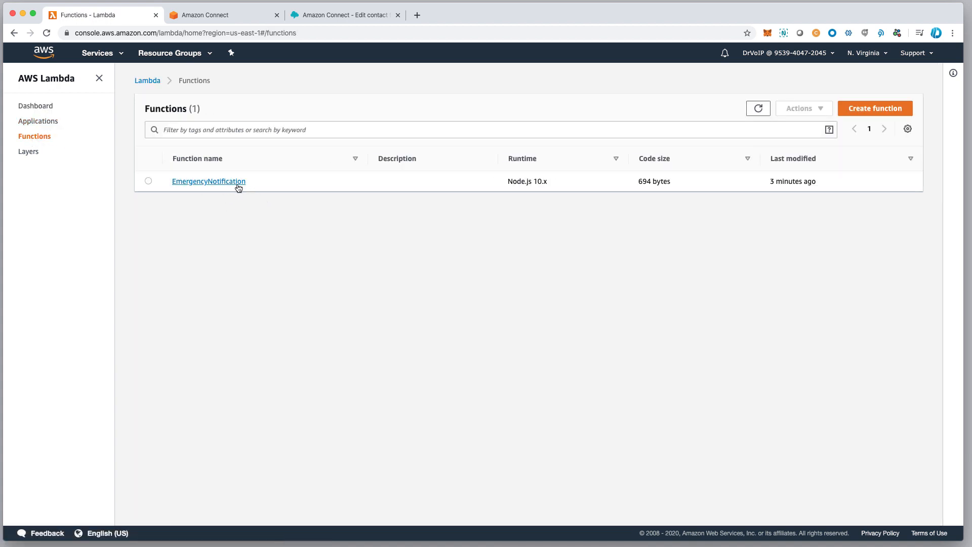
left_click(208, 182)
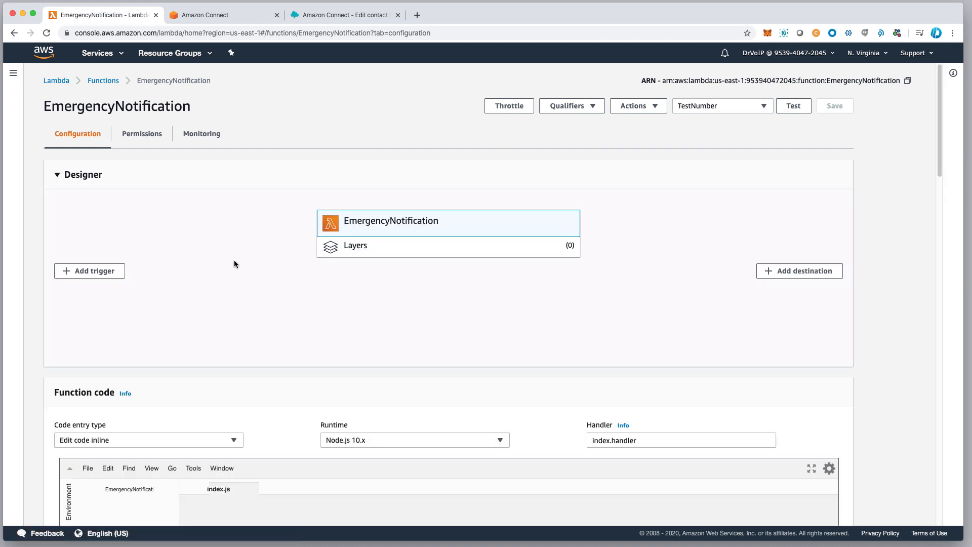
Review the EmergencyNotification function's index.js code, selecting it from the first line to the last.
scroll(251, 245, "down", 5)
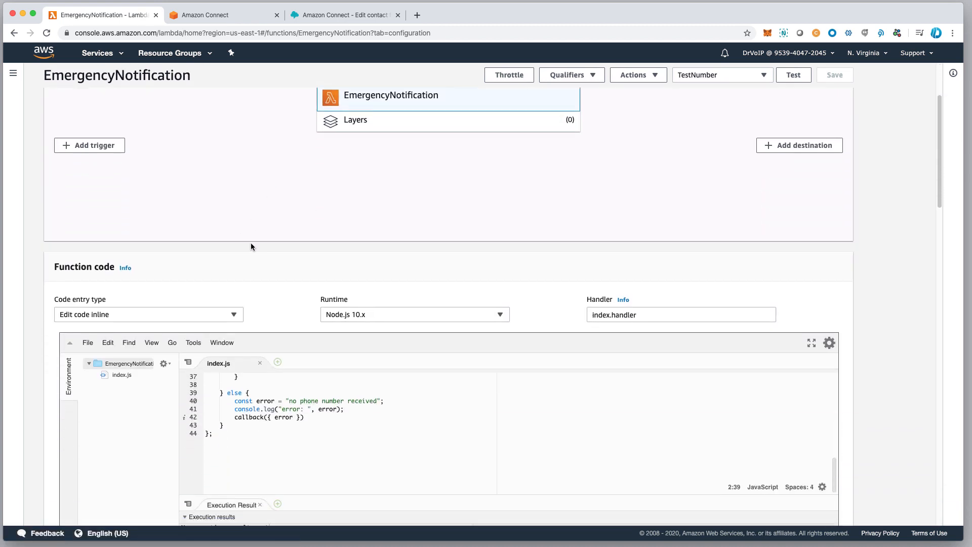
scroll(251, 354, "up", 5)
scroll(250, 354, "up", 4)
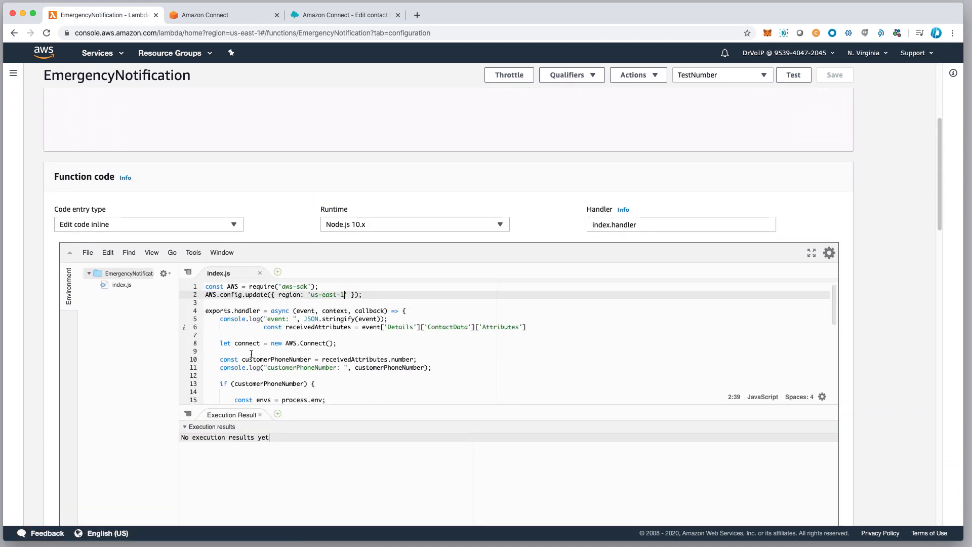
left_click_drag(206, 287, 322, 430)
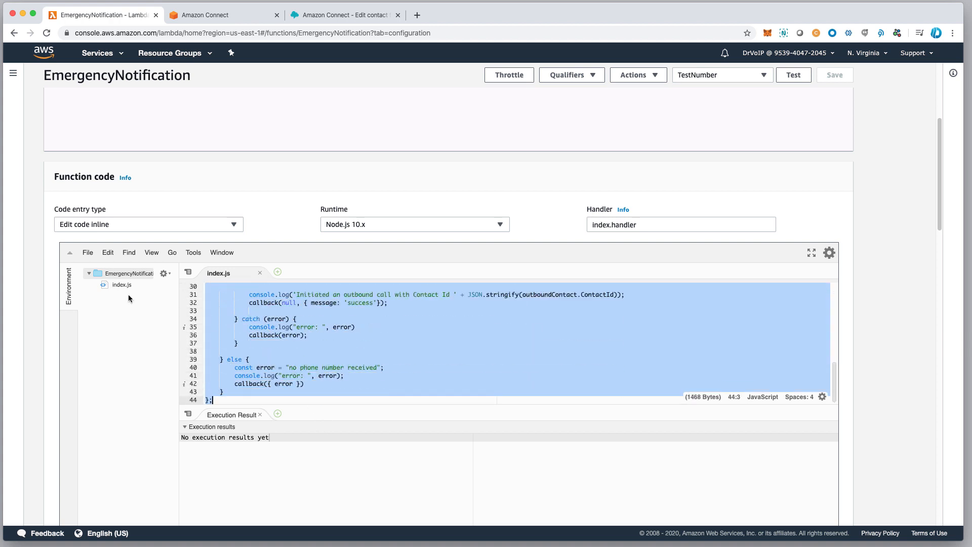
scroll(341, 319, "down", 3)
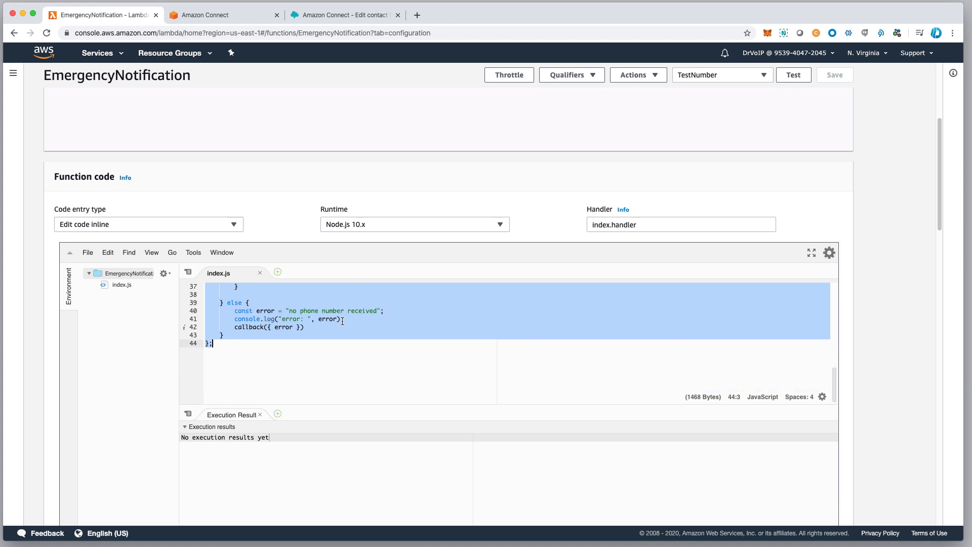
Examine the function's environment variables and return to the beginning of the index.js code.
scroll(345, 357, "down", 4)
scroll(346, 396, "down", 2)
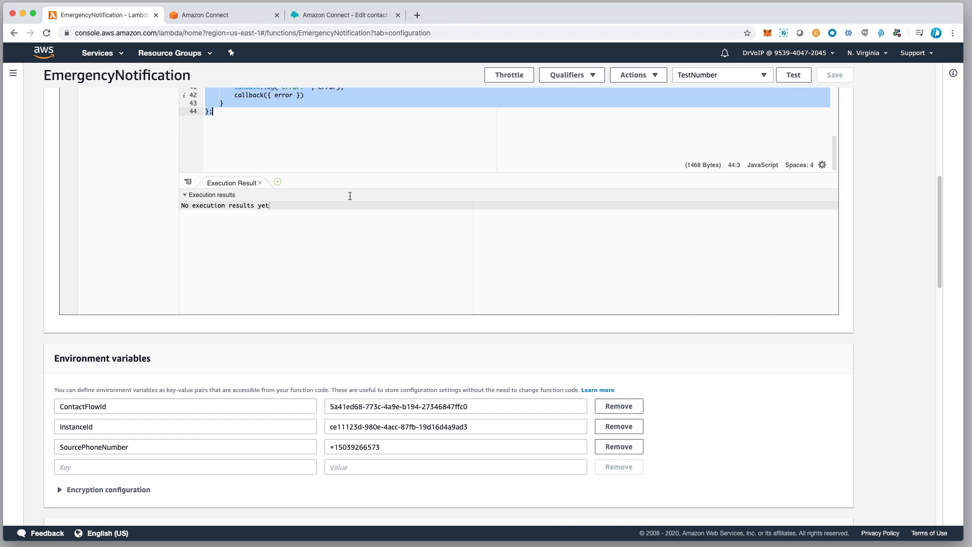
scroll(388, 241, "up", 7)
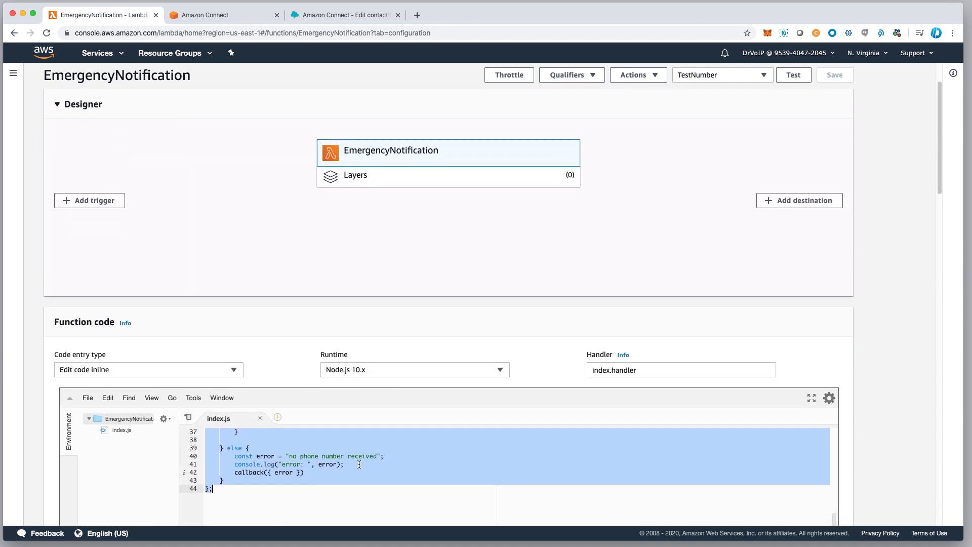
scroll(368, 403, "up", 8)
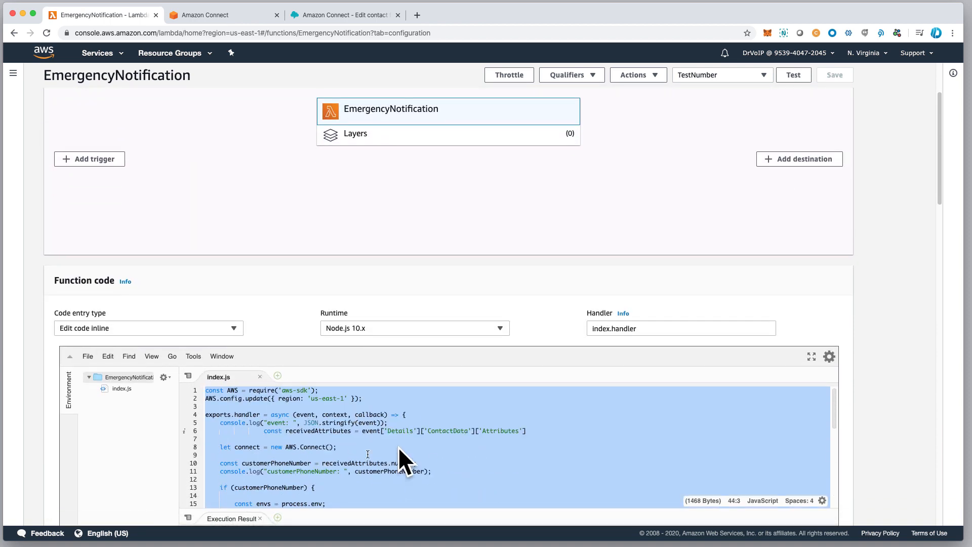
left_click_drag(941, 193, 942, 243)
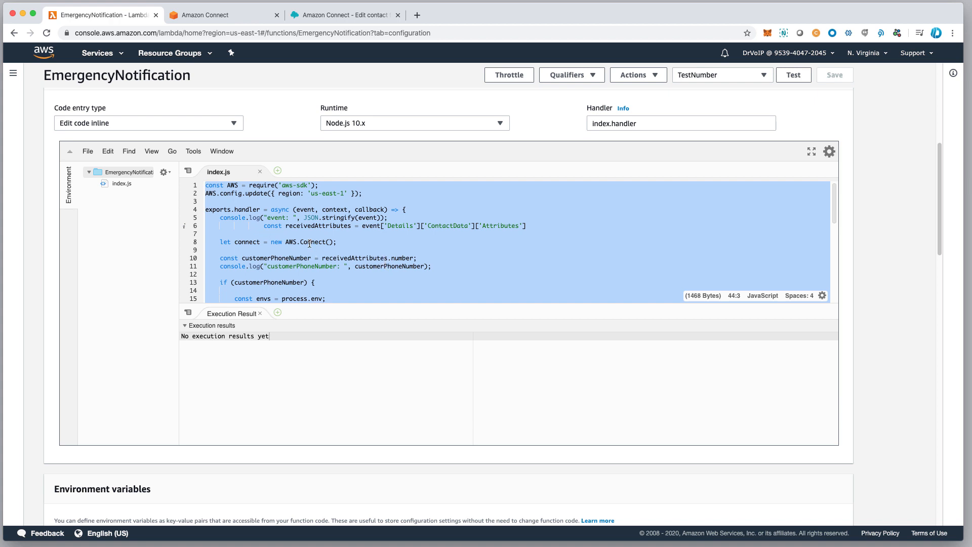
Clear the full code selection in index.js and highlight the us-east-1 region value in the AWS.config.update line.
left_click(384, 277)
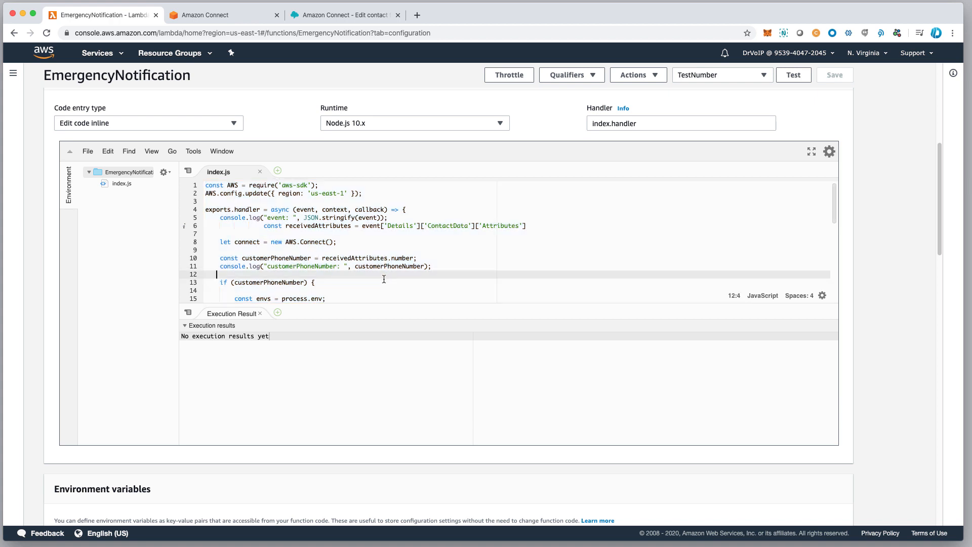
scroll(329, 211, "up", 1)
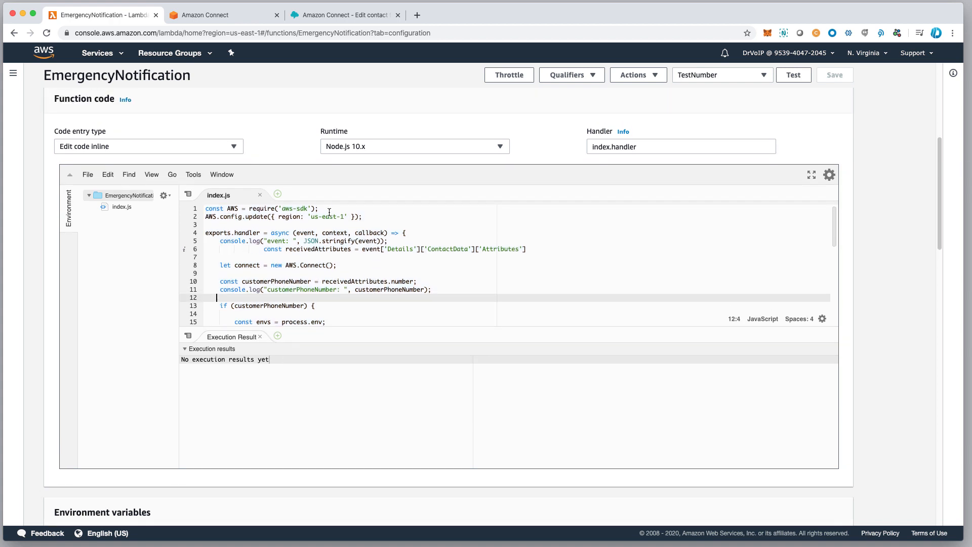
left_click_drag(309, 218, 341, 220)
scroll(349, 293, "down", 3)
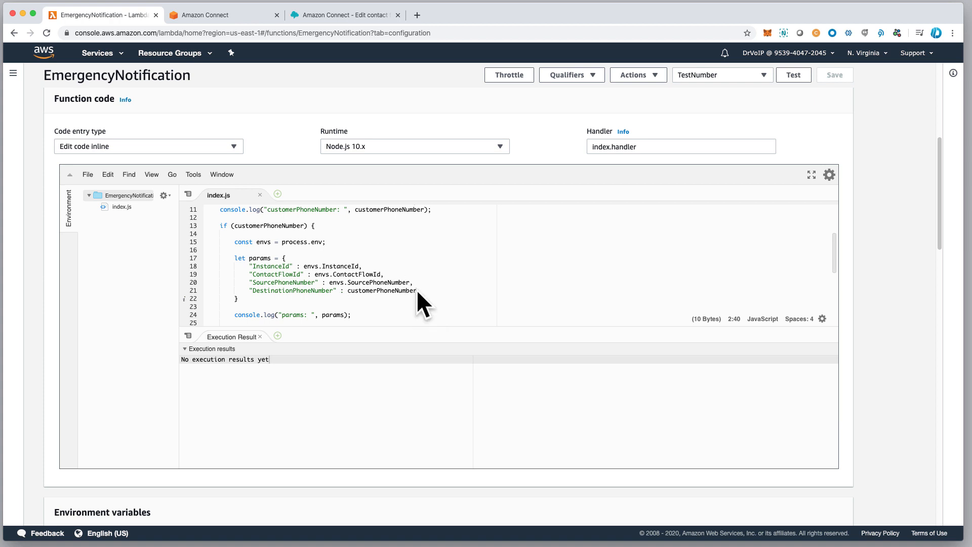
Highlight customerPhoneNumber as the DestinationPhoneNumber parameter and read through the index.js code to its last line.
left_click_drag(348, 291, 419, 291)
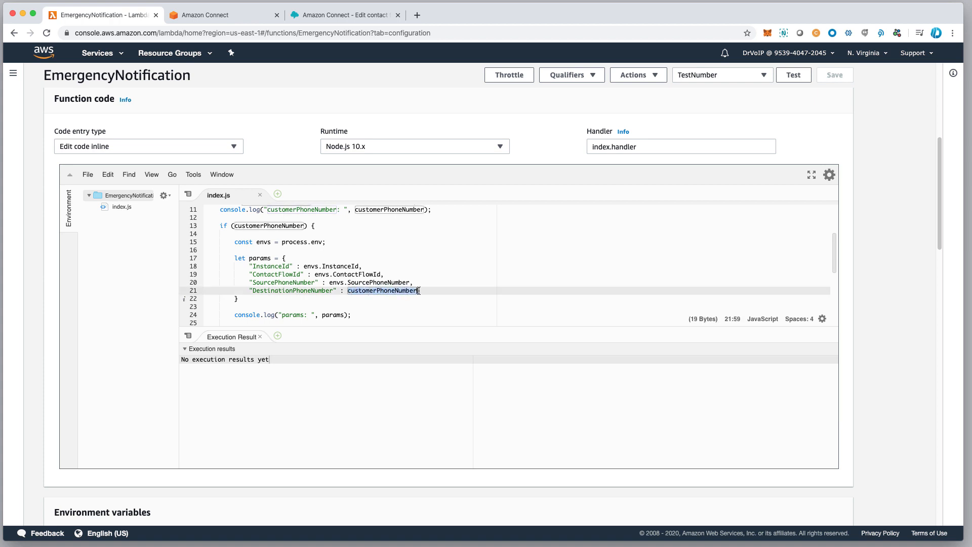
scroll(411, 312, "down", 3)
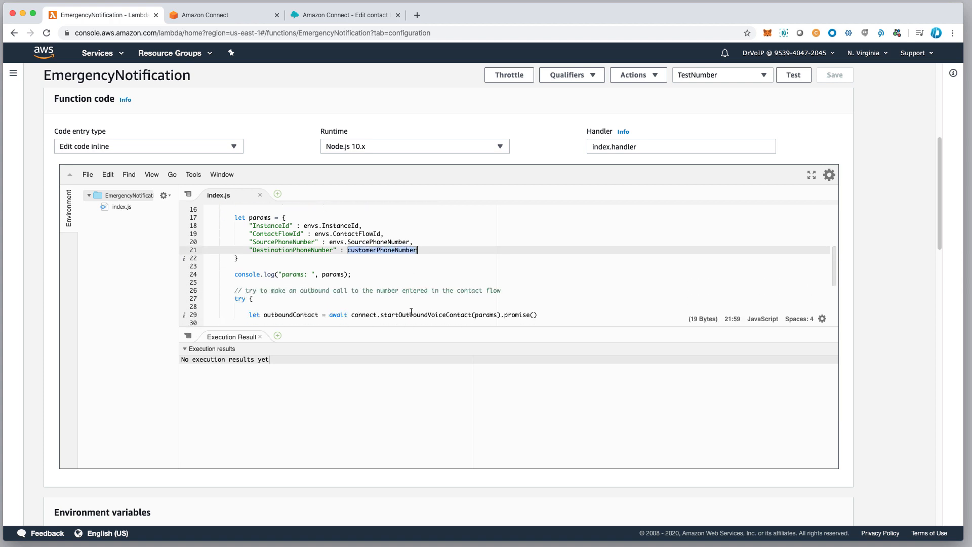
scroll(408, 311, "up", 6)
scroll(436, 311, "up", 1)
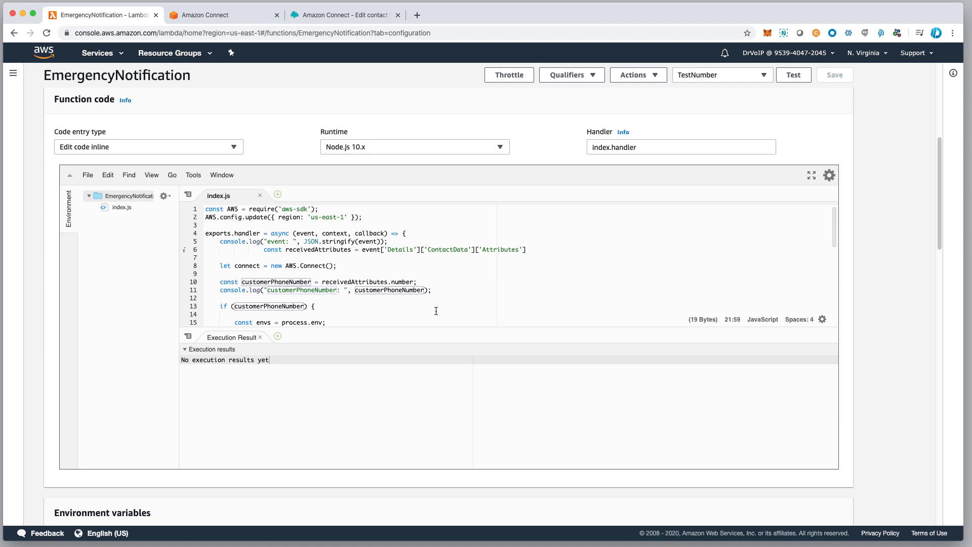
scroll(329, 292, "down", 3)
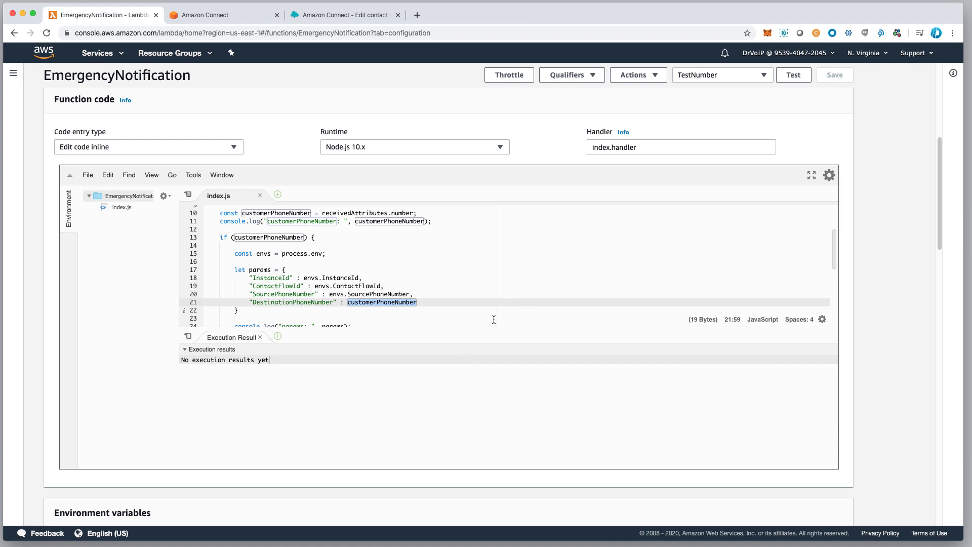
scroll(494, 319, "down", 5)
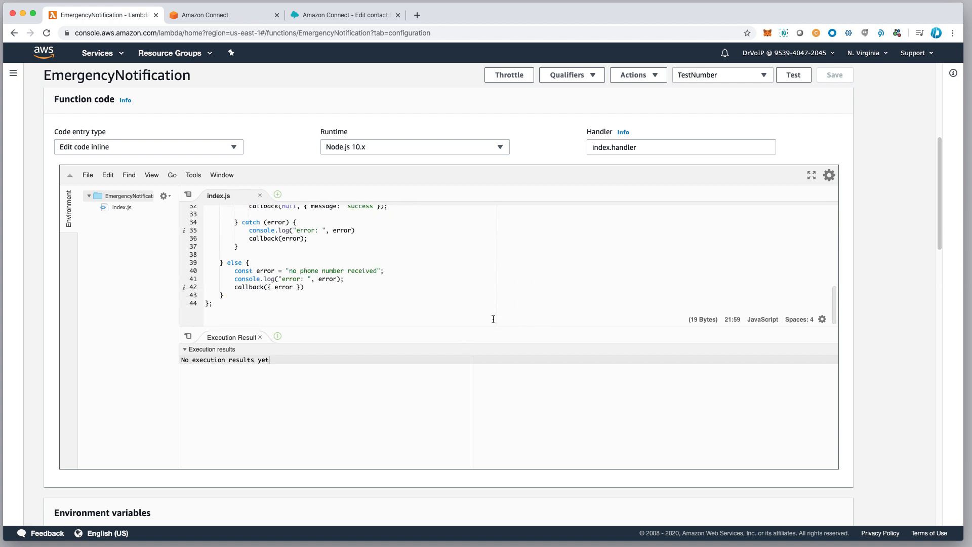
Highlight the ContactFlowId key and its value in the function's environment variables.
scroll(371, 443, "down", 3)
scroll(373, 443, "down", 2)
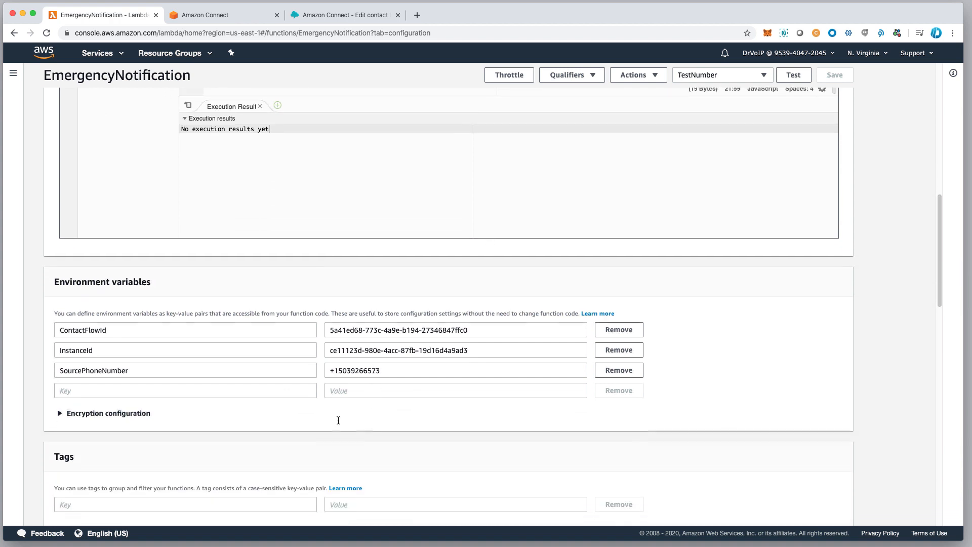
double_click(118, 330)
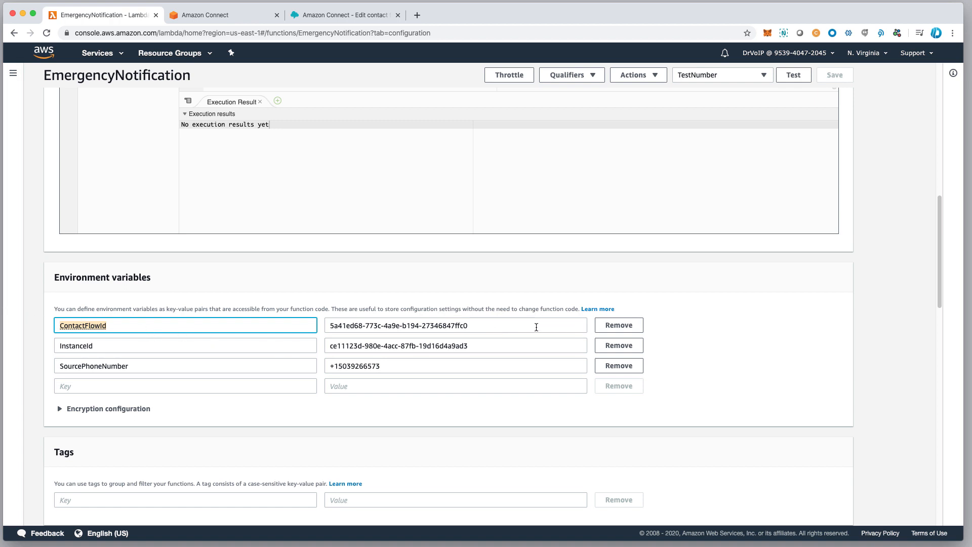
key("Tab")
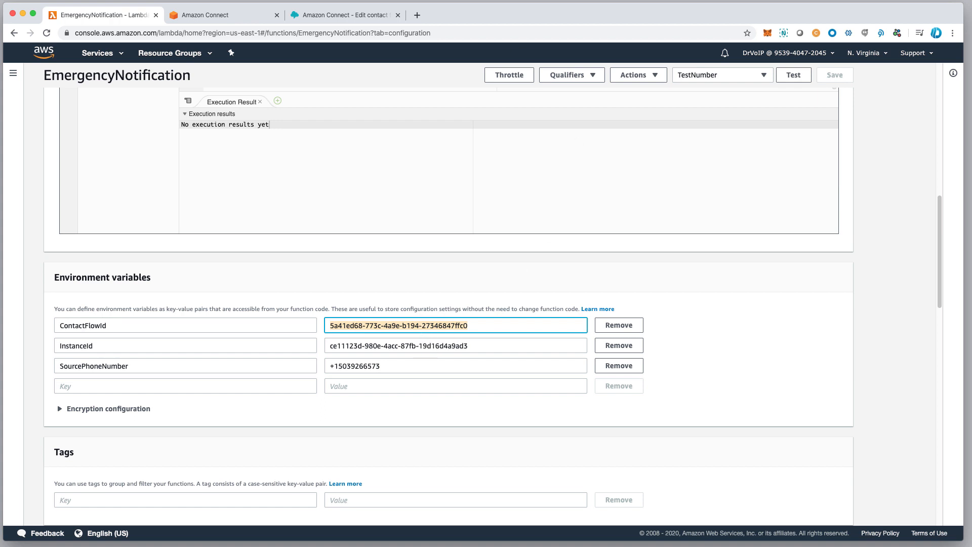
Show the 1-EmergencyAnnouncement contact flow's additional information and select the contact flow ID at the end of its ARN.
left_click(325, 17)
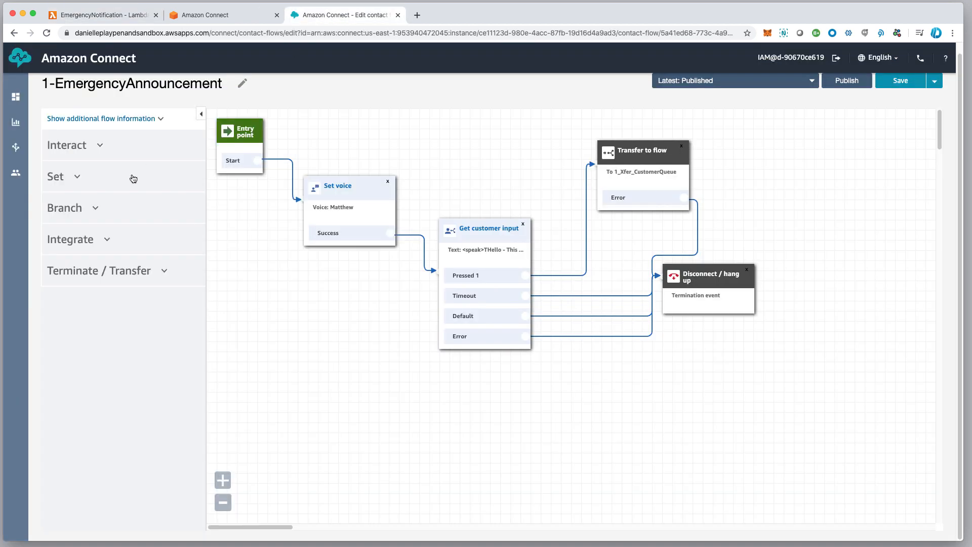
left_click(160, 120)
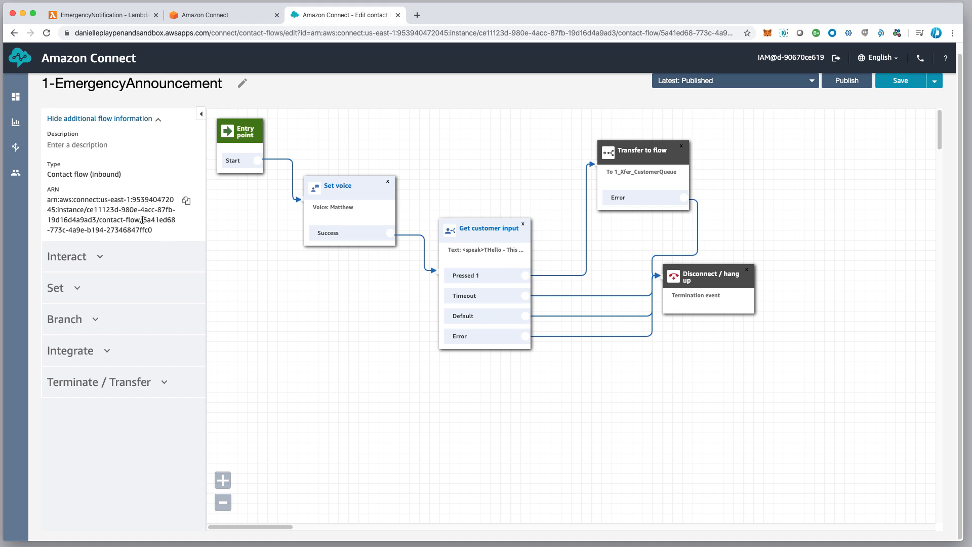
left_click_drag(142, 220, 190, 232)
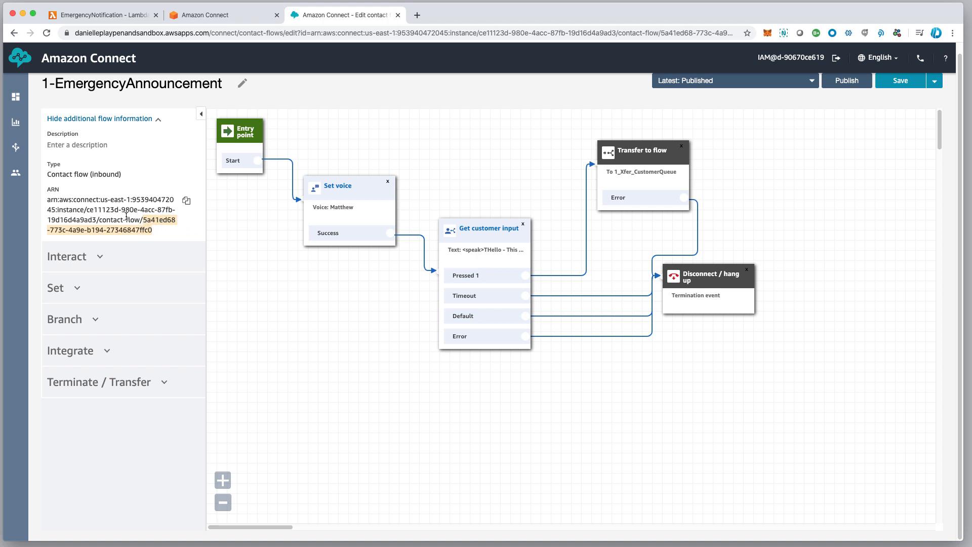
Open the danielleplaypenandsandbox instance's overview in the AWS console and select the instance ID at the end of its ARN.
left_click(223, 15)
scroll(74, 103, "up", 3)
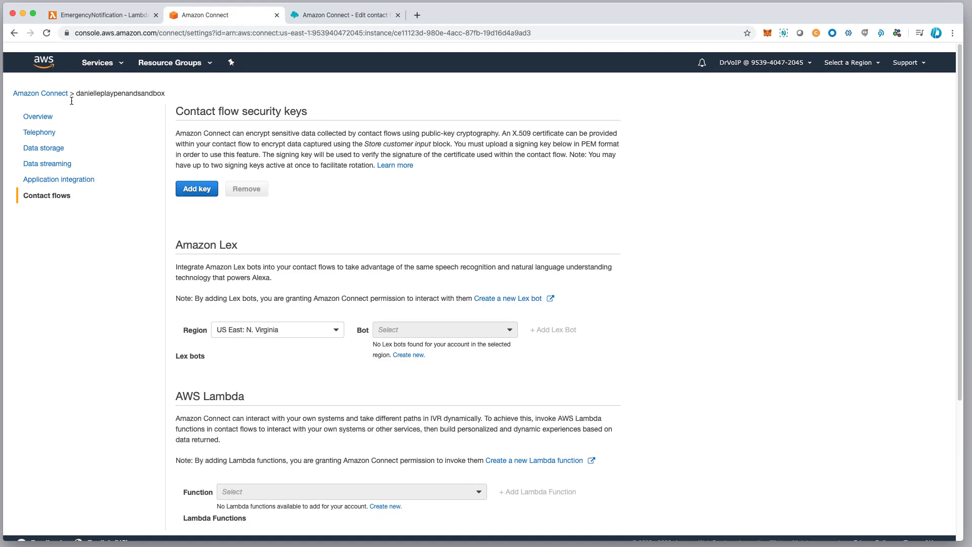
left_click(48, 86)
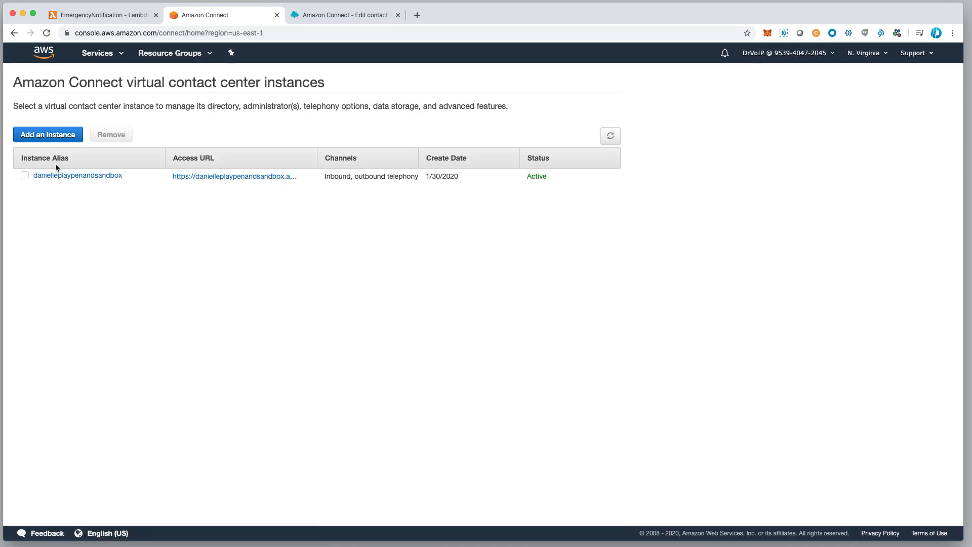
left_click(63, 176)
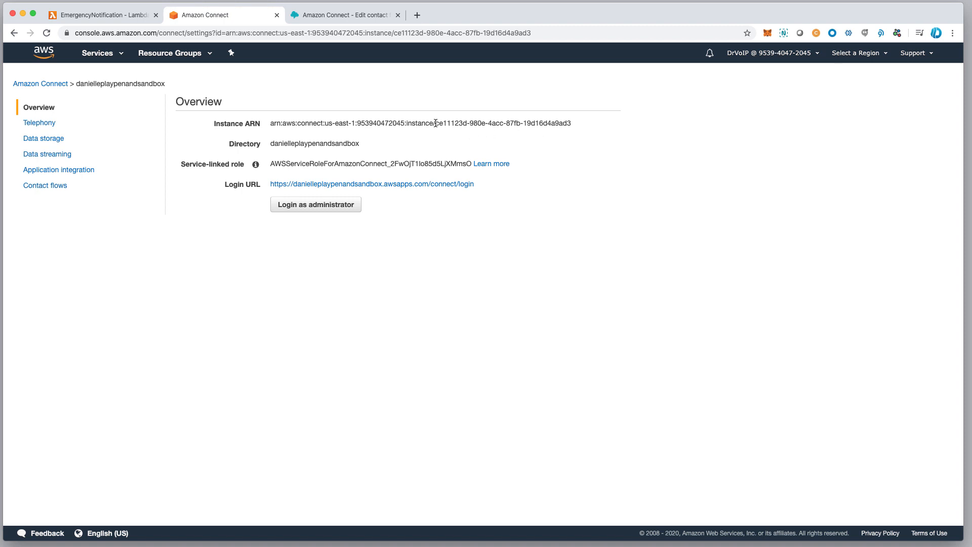
left_click_drag(435, 123, 571, 122)
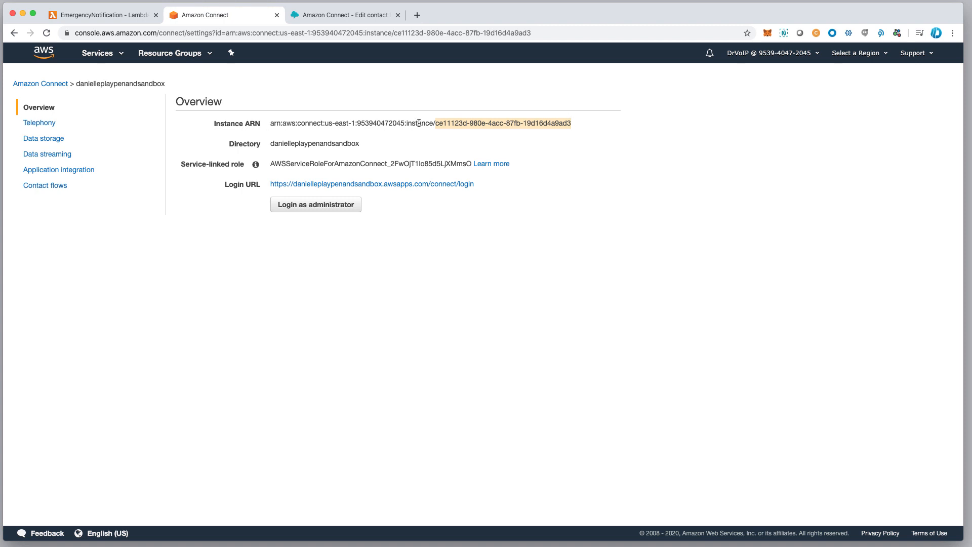
left_click_drag(436, 124, 578, 119)
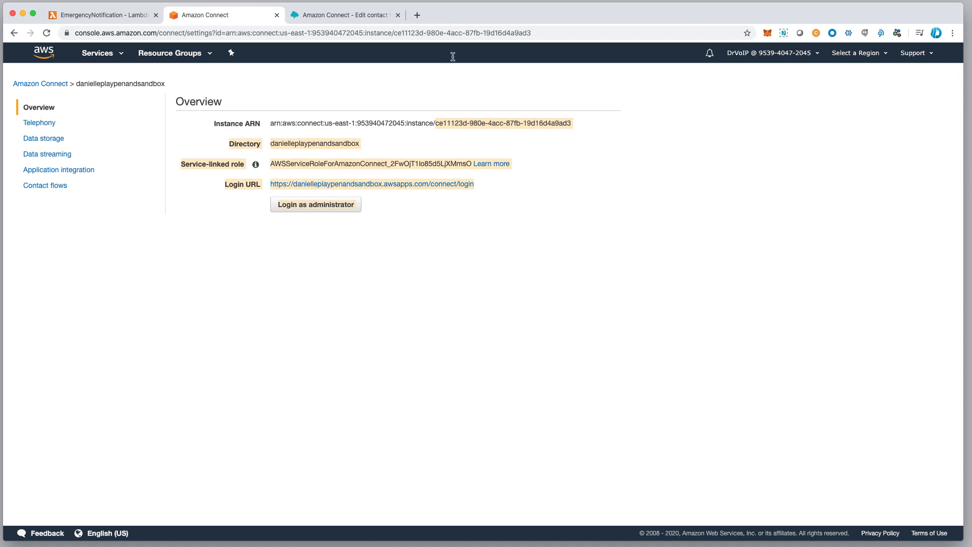
Revisit the Lambda environment variables, then open the phone numbers management page in Amazon Connect to find the Dialer Handler number.
left_click(322, 19)
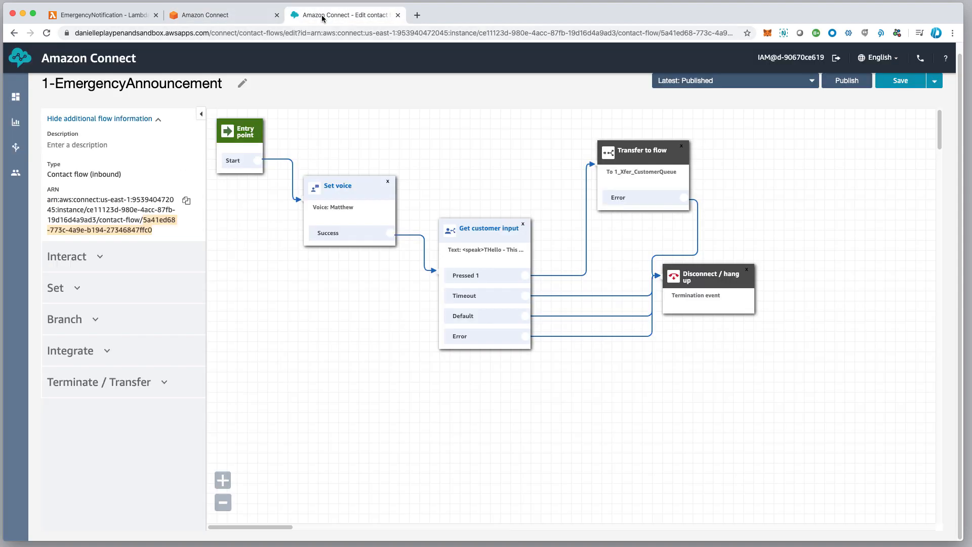
left_click(183, 17)
left_click(125, 16)
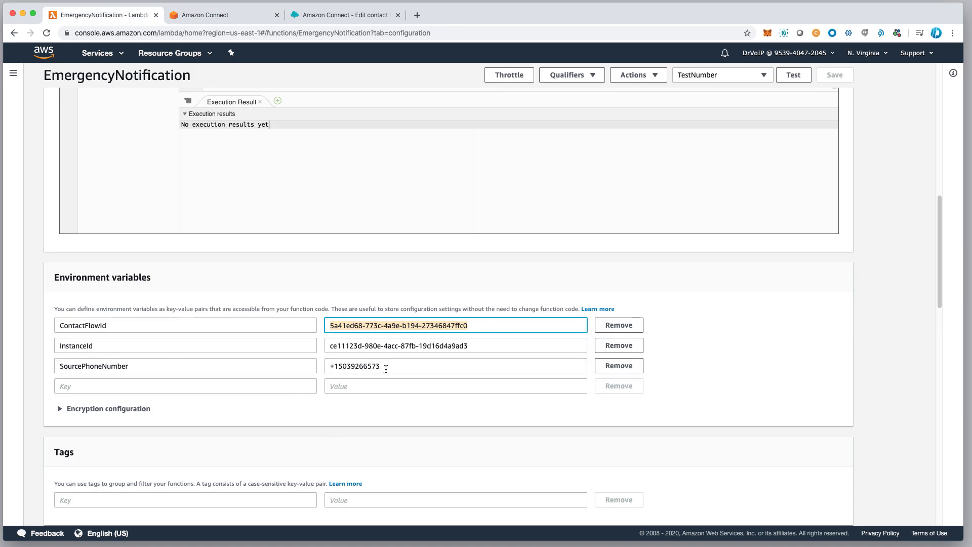
left_click(345, 18)
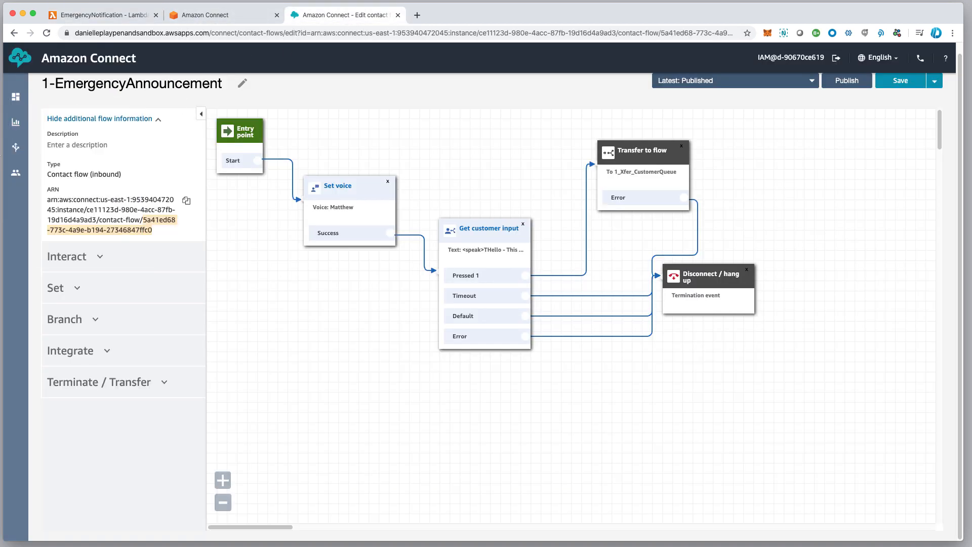
mouse_move(23, 164)
left_click(72, 173)
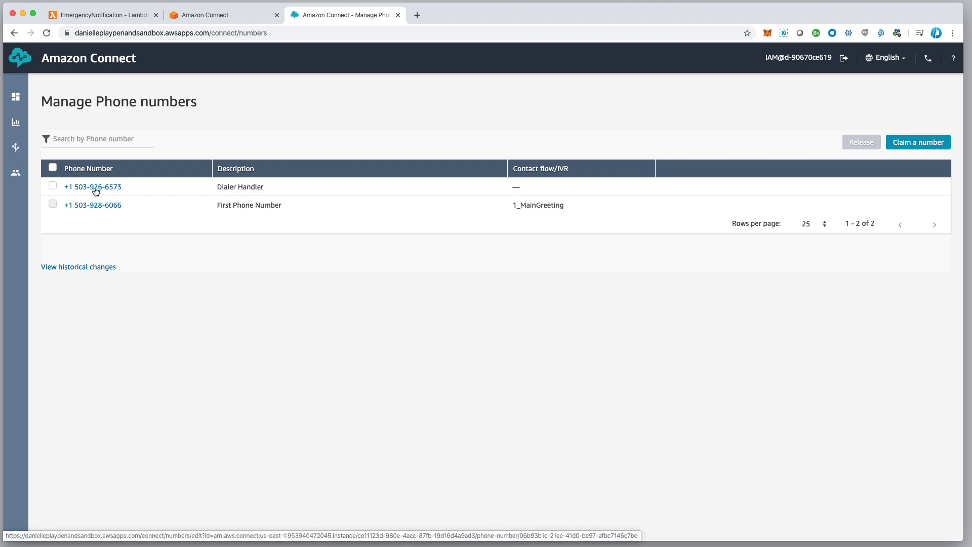
Return to the EmergencyNotification Lambda function and check its SourcePhoneNumber environment variable.
left_click(221, 17)
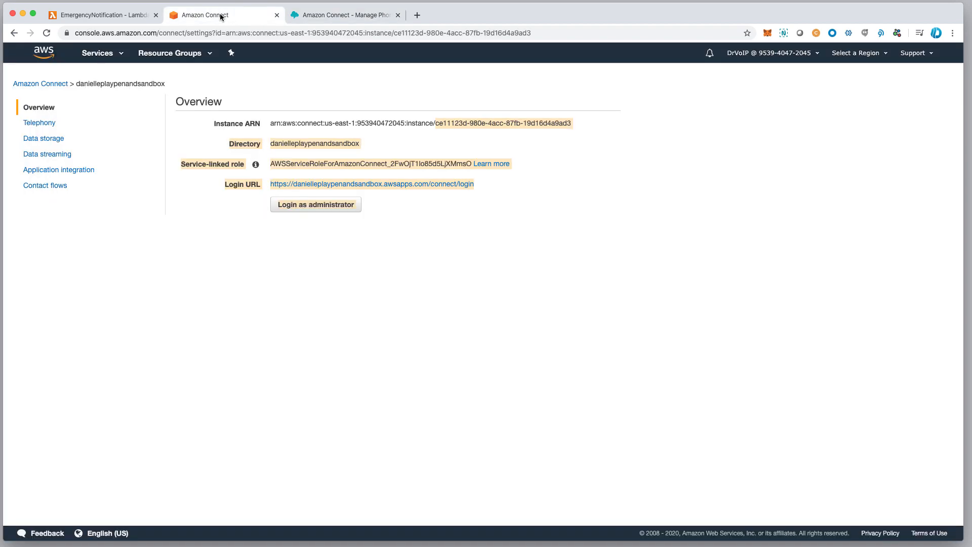
left_click(76, 15)
scroll(195, 319, "up", 10)
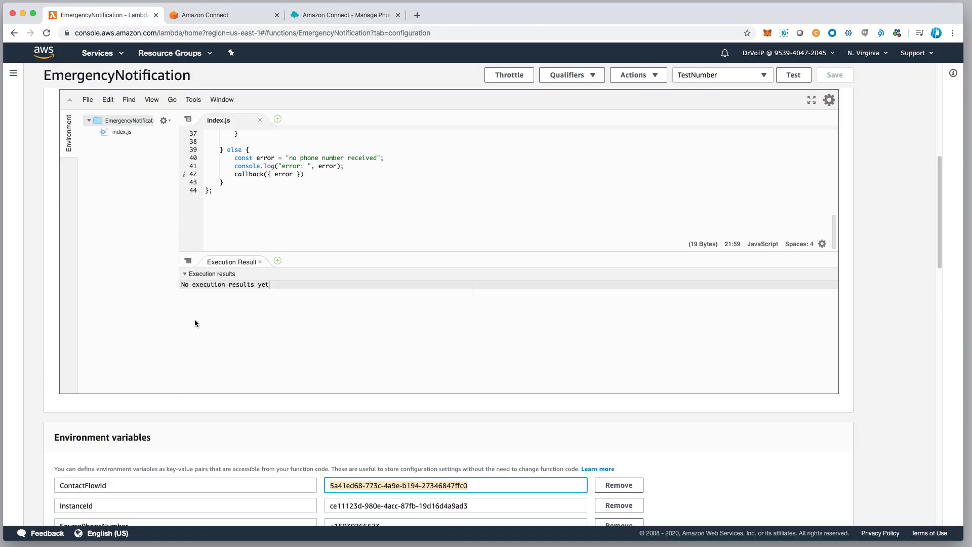
scroll(354, 490, "down", 2)
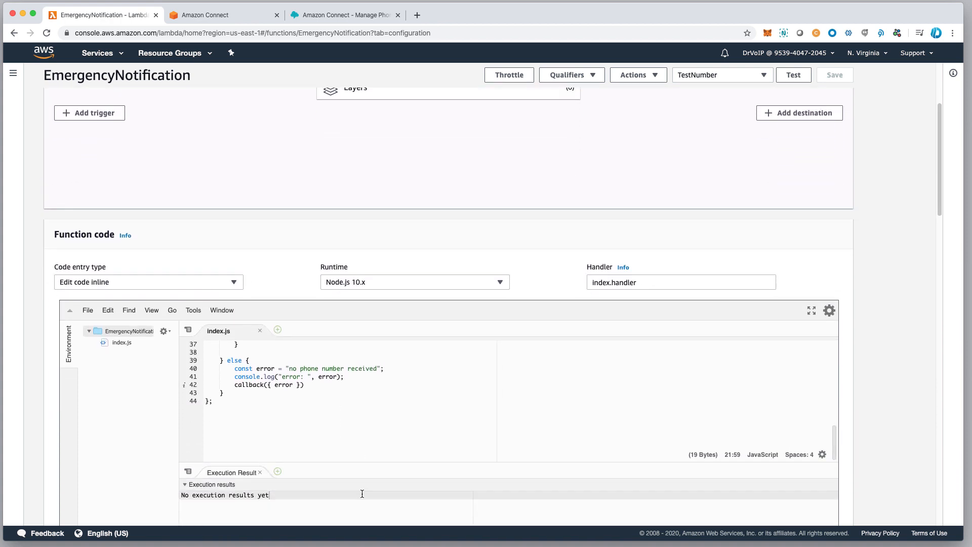
scroll(352, 436, "down", 12)
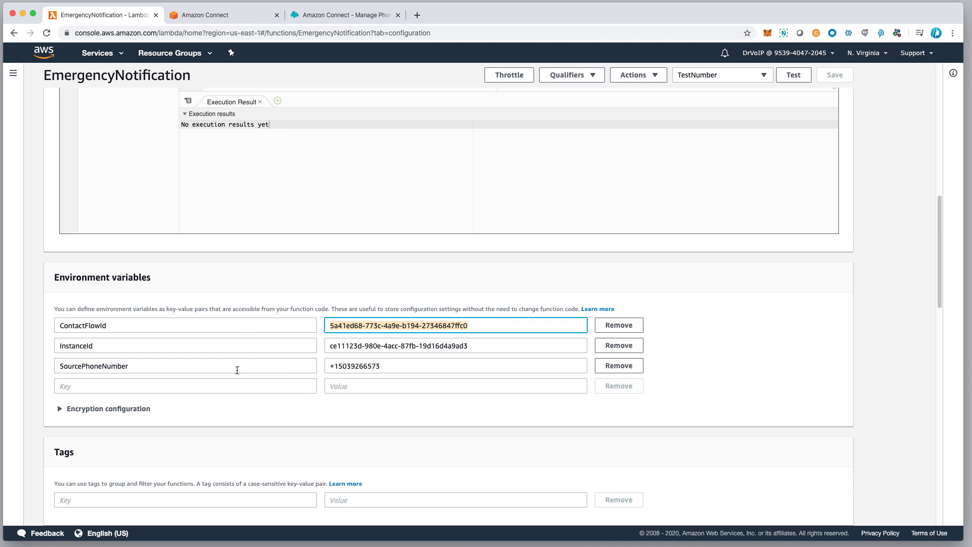
Open the function's OutBoundDialer-role-ag7kfjn8 execution role in the IAM console and list all of its attached permission policies.
scroll(238, 367, "down", 11)
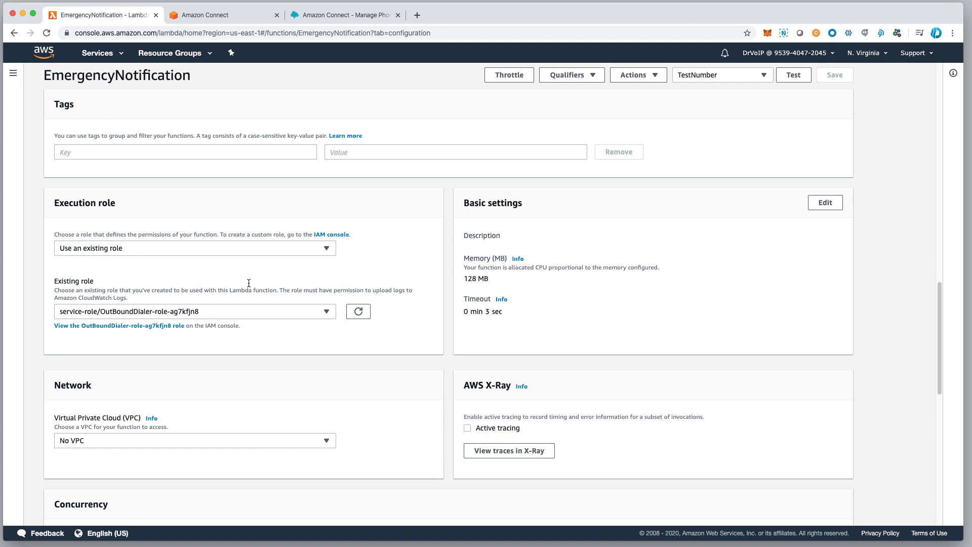
scroll(238, 285, "down", 1)
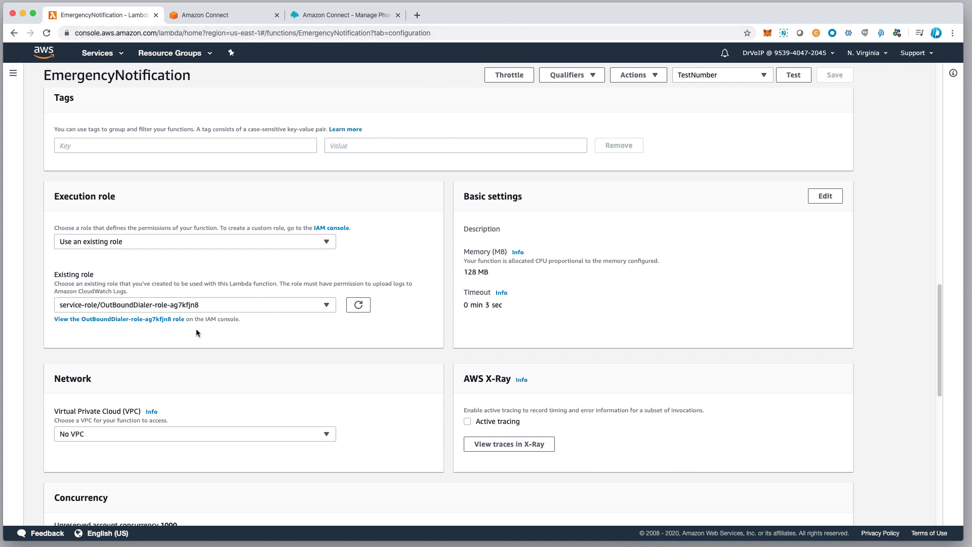
left_click(132, 320)
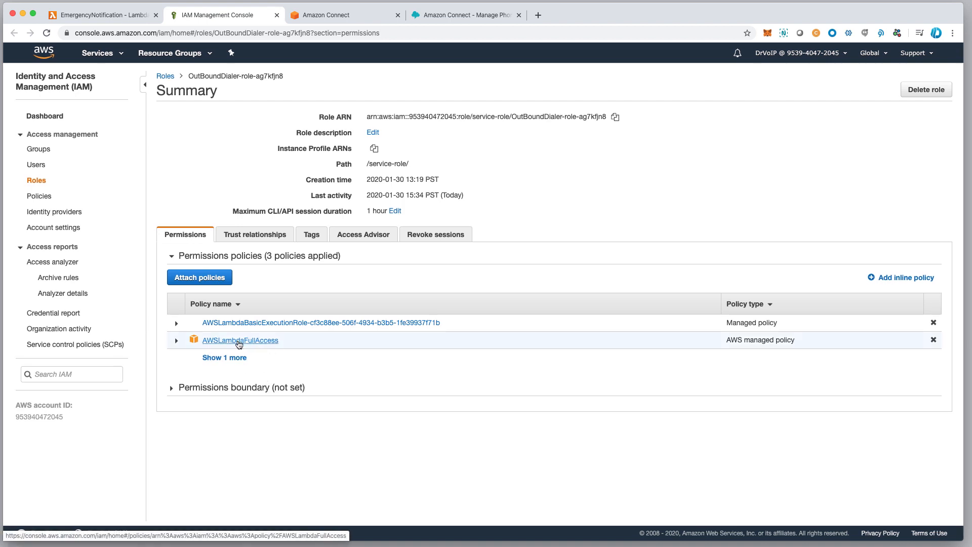
left_click(229, 359)
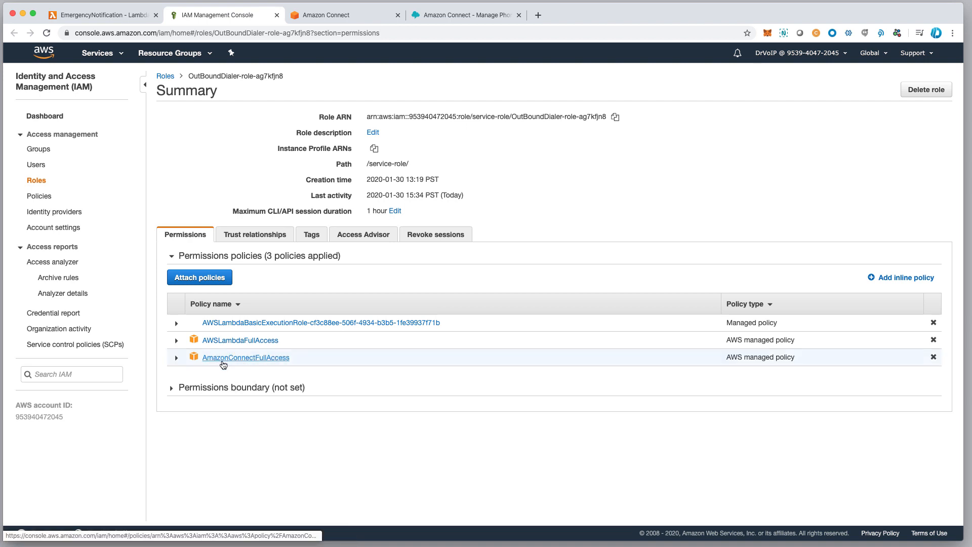
Open the AmazonConnectFullAccess policy and examine the actions it allows for the Connect service, down to the Write actions.
left_click(252, 359)
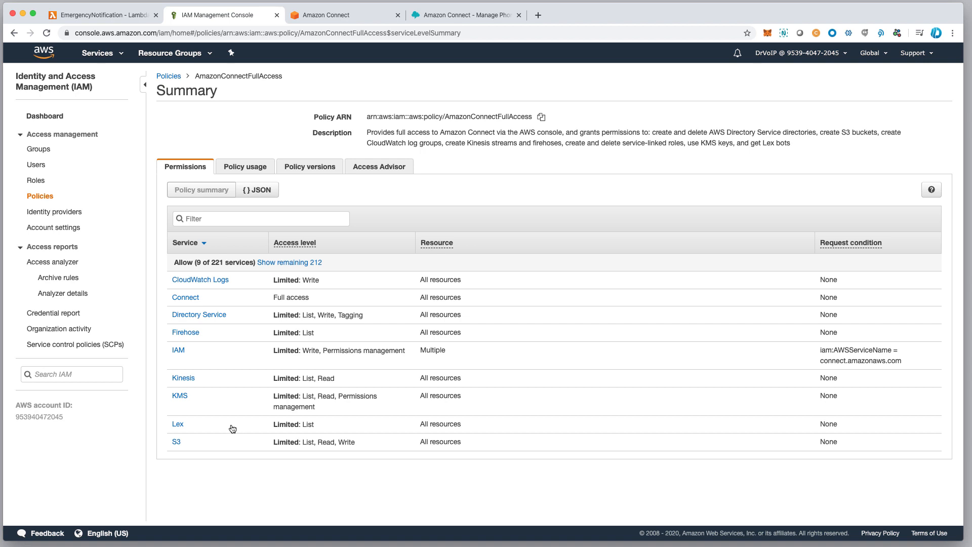
left_click(186, 298)
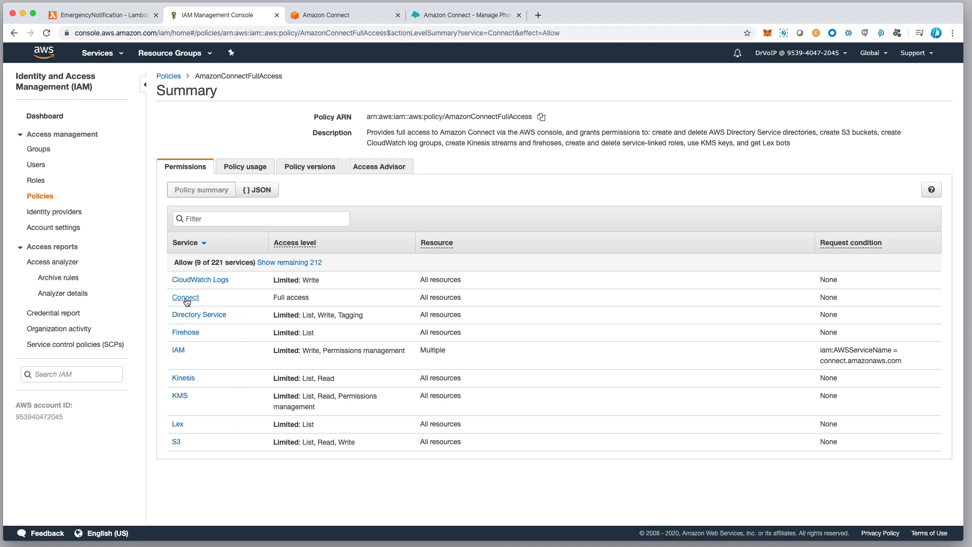
scroll(381, 424, "down", 5)
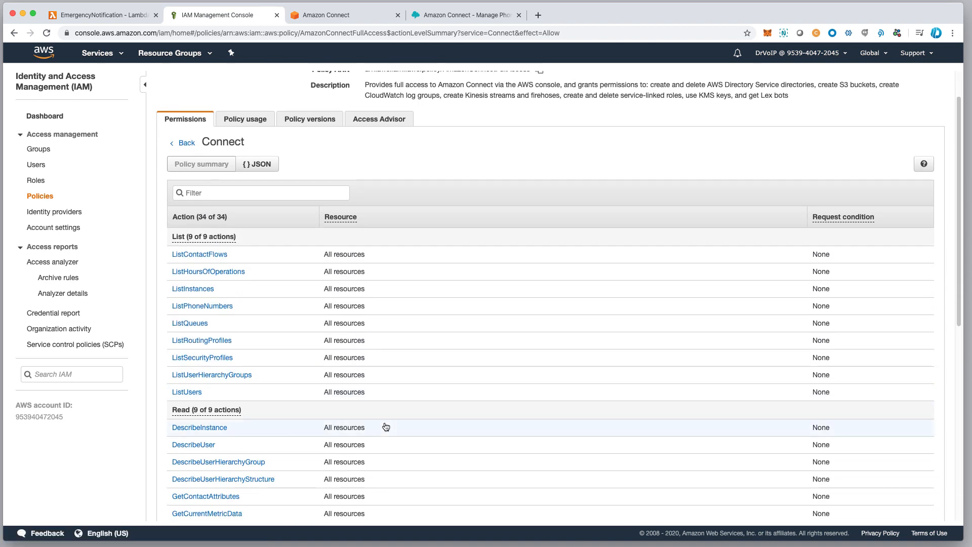
scroll(382, 425, "down", 2)
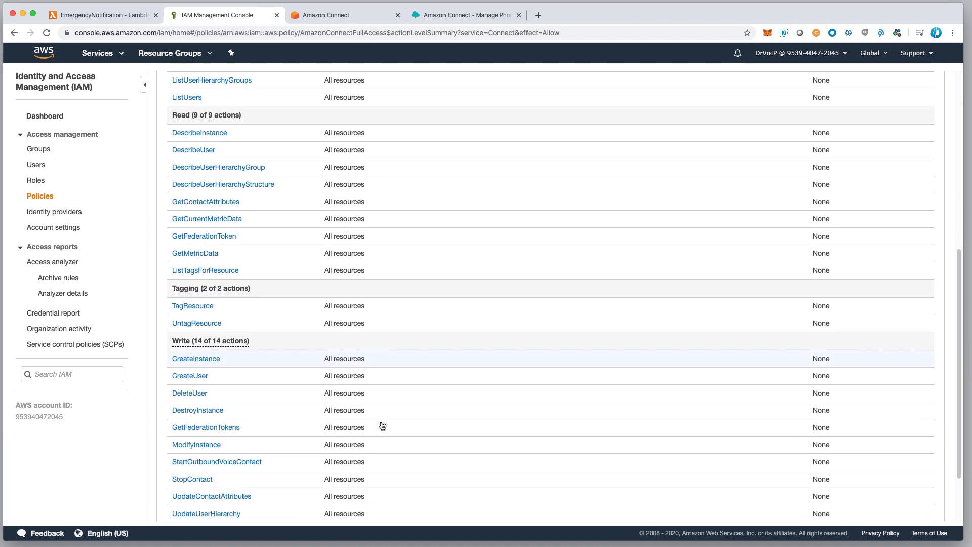
Inspect the StartOutboundVoiceContact write action in the AmazonConnectFullAccess policy and display the policy's JSON.
scroll(435, 446, "down", 2)
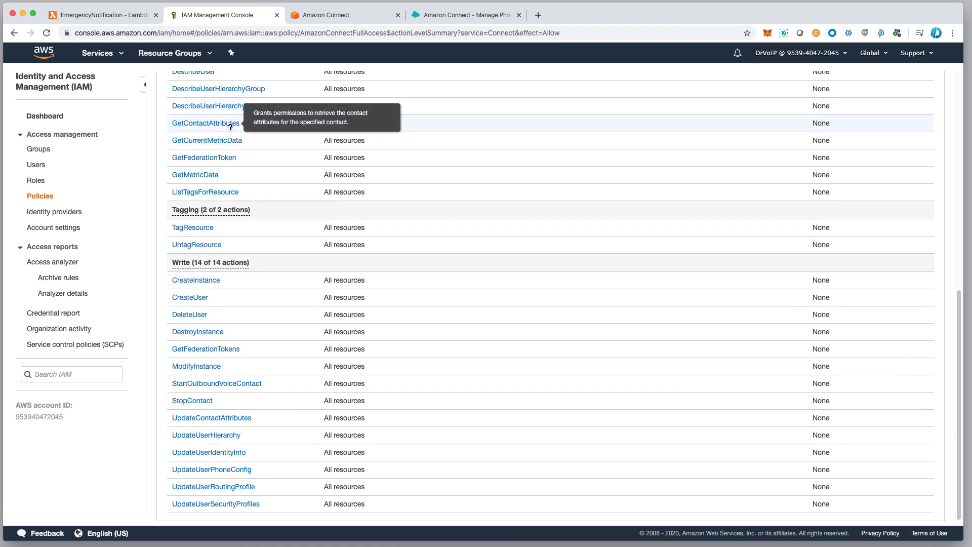
mouse_move(223, 387)
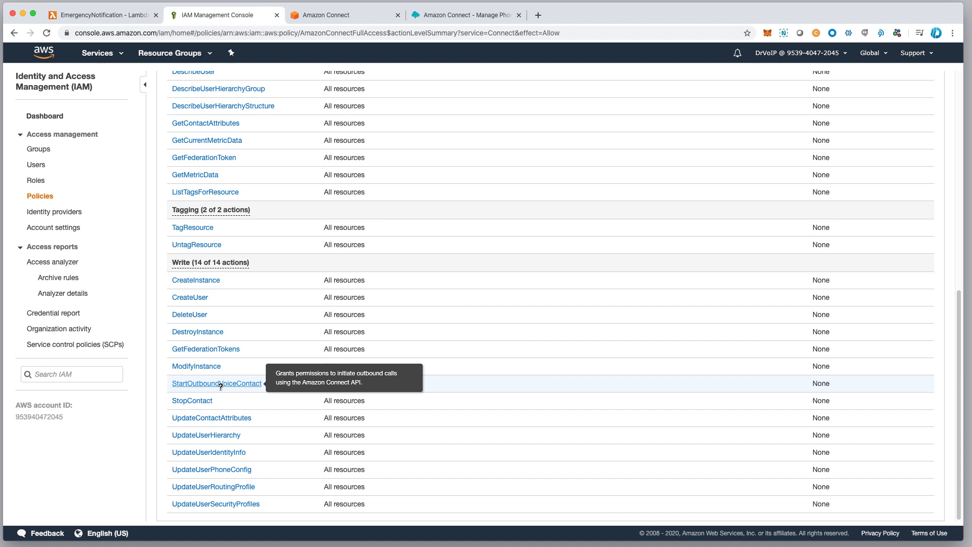
left_click(221, 384)
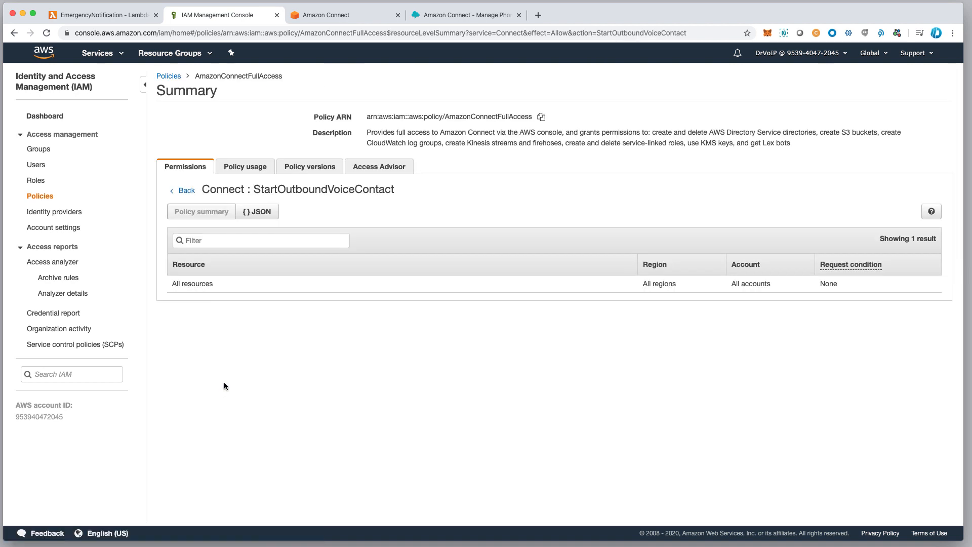
left_click(259, 213)
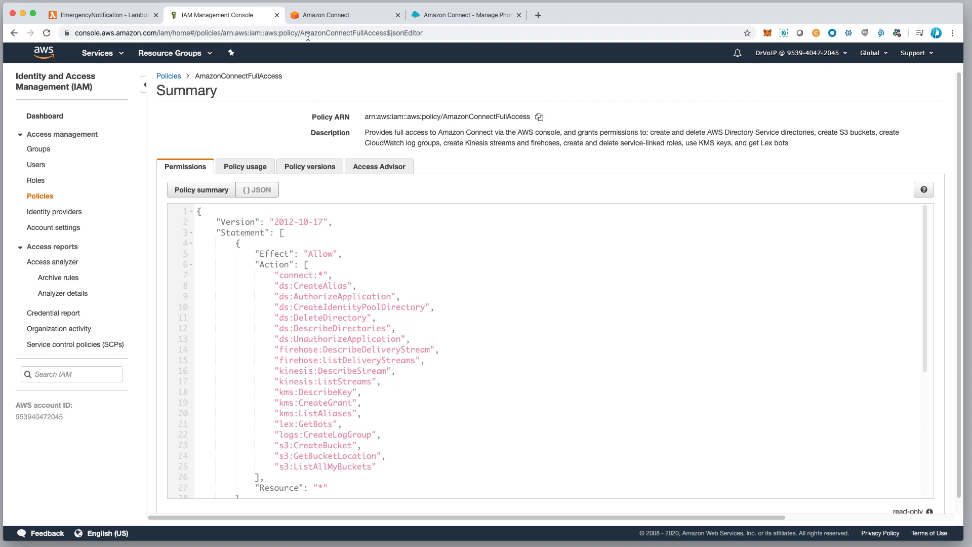
Return to the EmergencyNotification Lambda function and review its code area, environment variables and execution role.
left_click(118, 13)
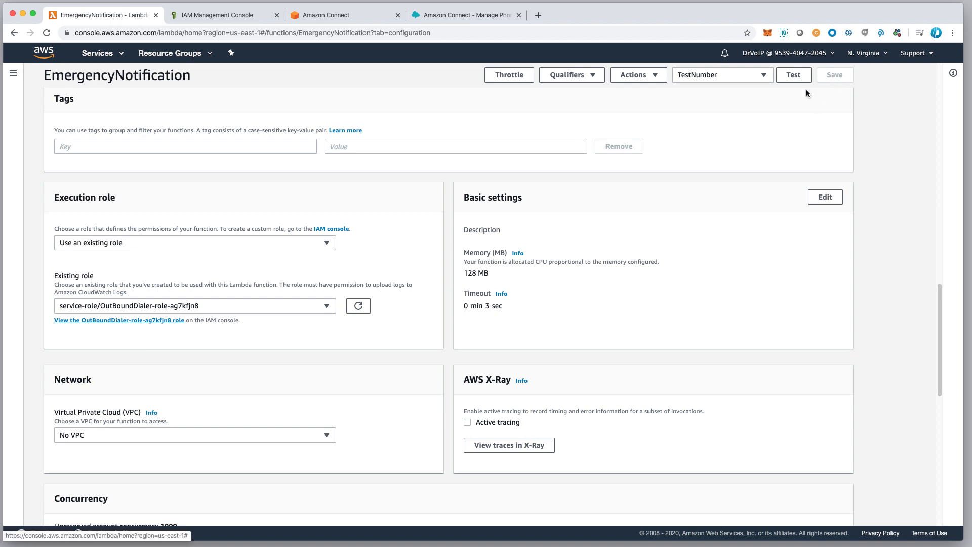
scroll(314, 394, "up", 15)
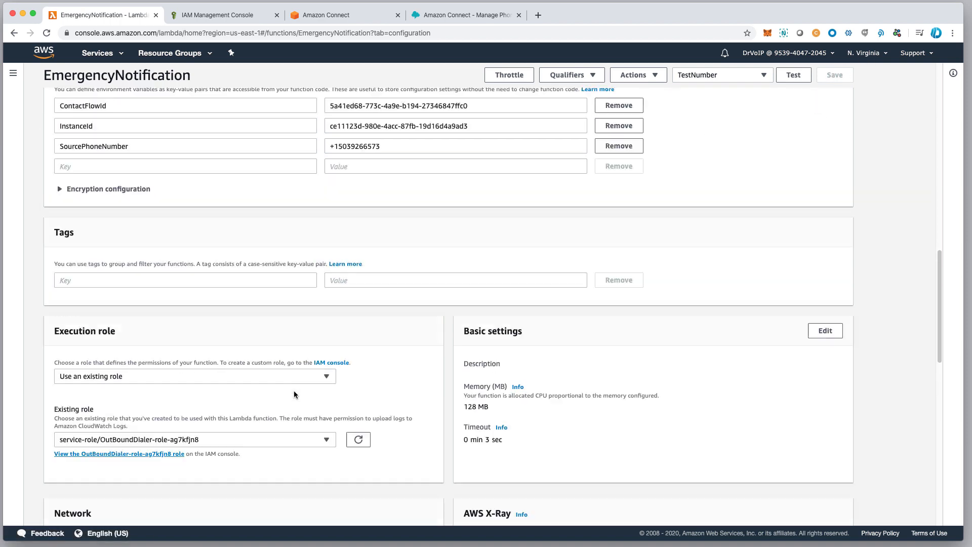
scroll(362, 386, "down", 5)
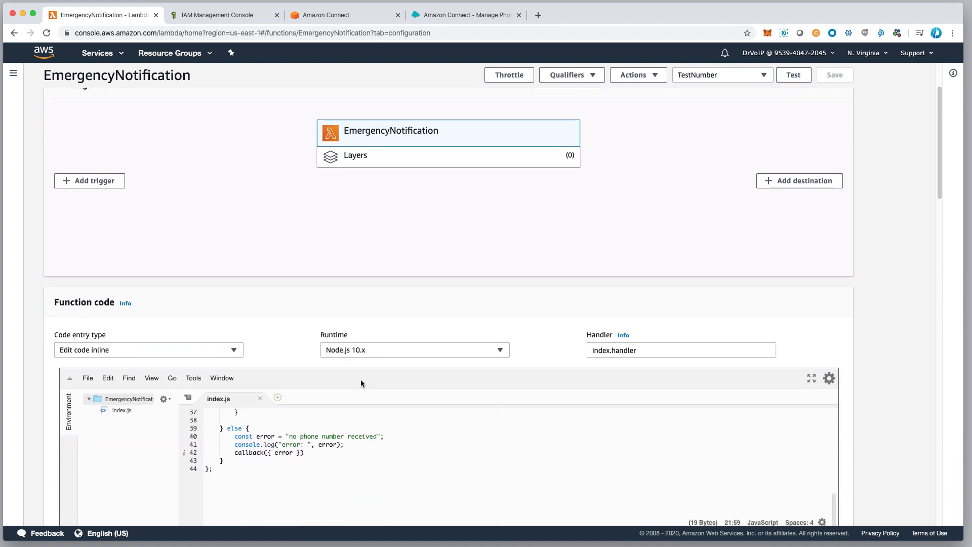
scroll(309, 409, "down", 2)
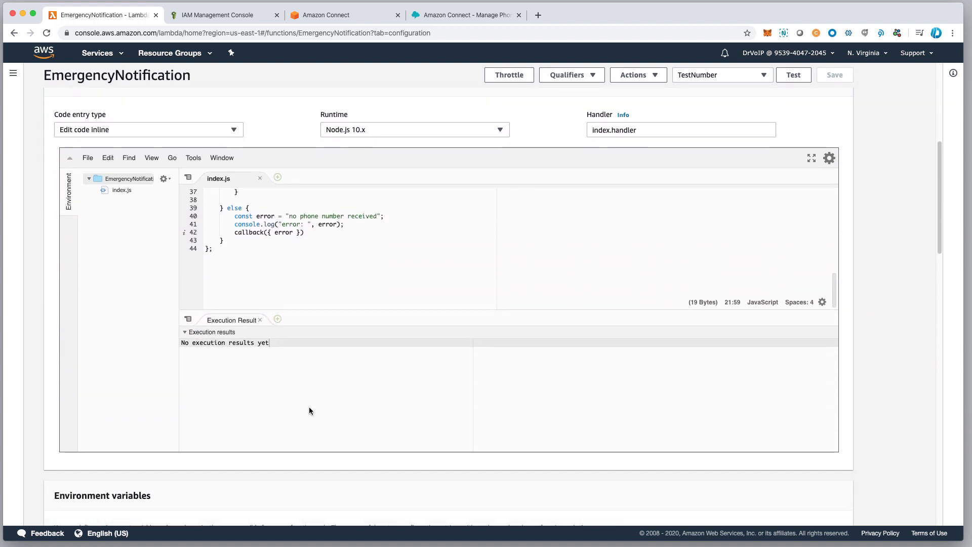
scroll(325, 380, "down", 5)
scroll(324, 378, "down", 1)
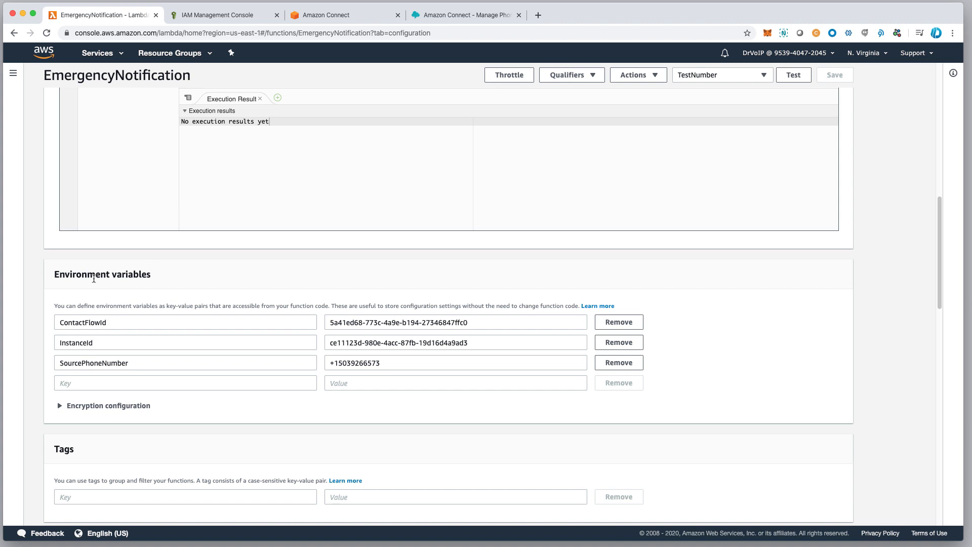
left_click_drag(57, 276, 165, 277)
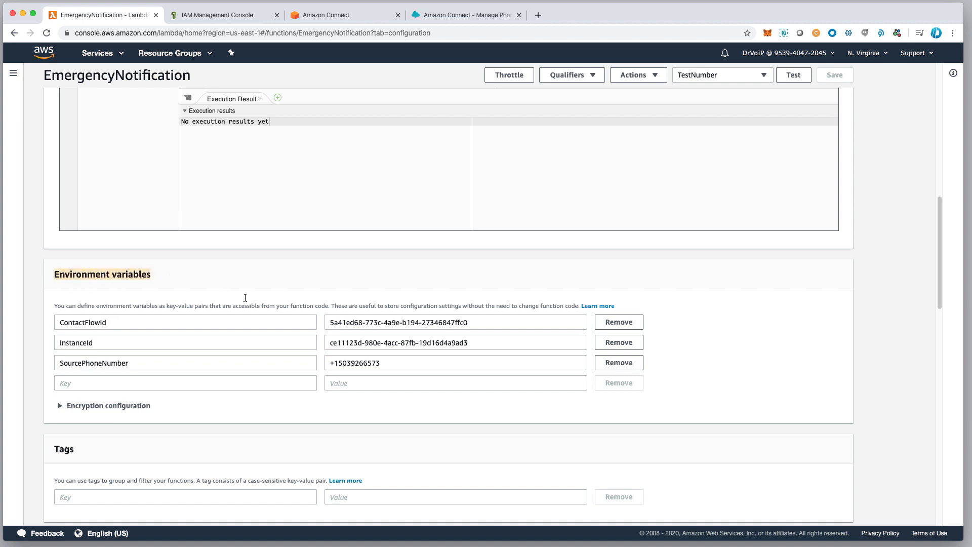
scroll(278, 428, "down", 5)
scroll(279, 425, "down", 1)
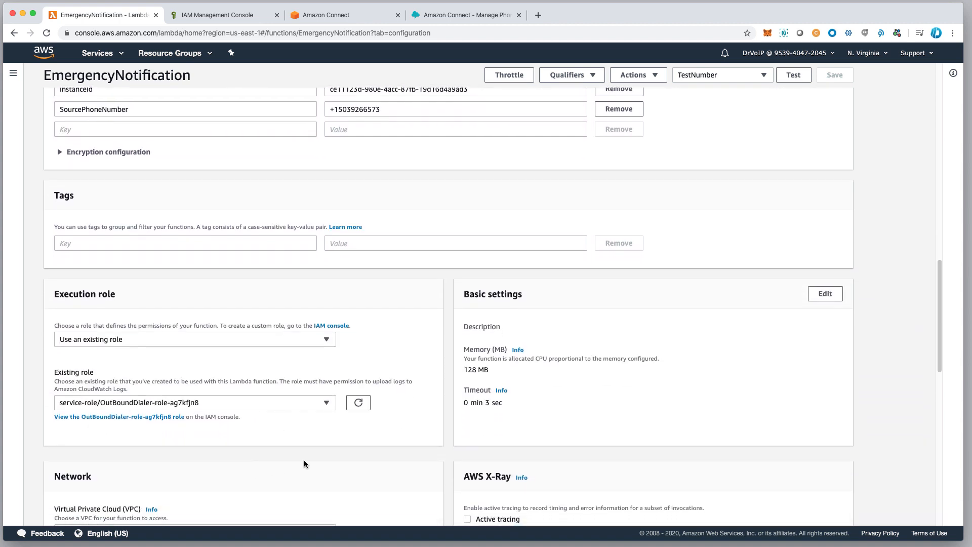
scroll(232, 413, "up", 10)
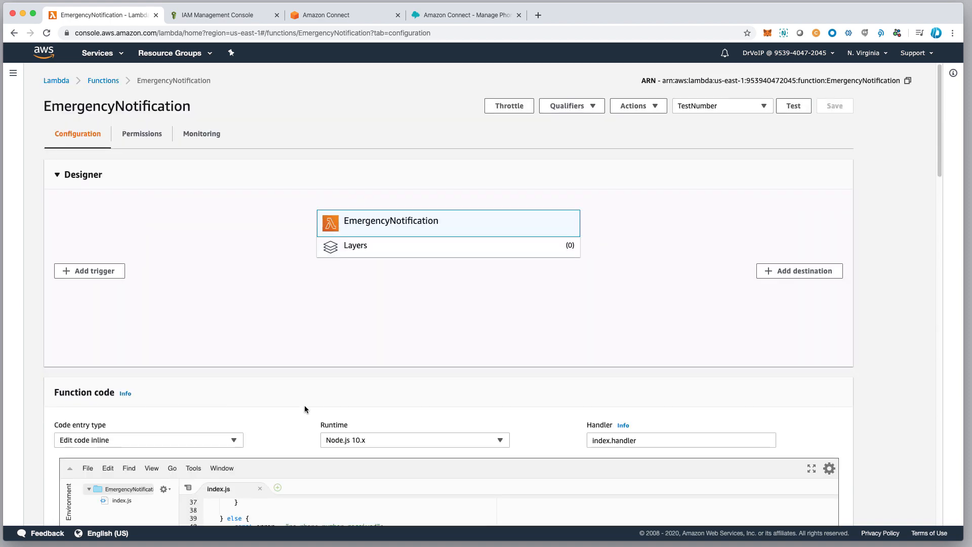
Open the saved TestNumber test event, check the number attribute in its JSON, and close it without saving.
left_click(725, 105)
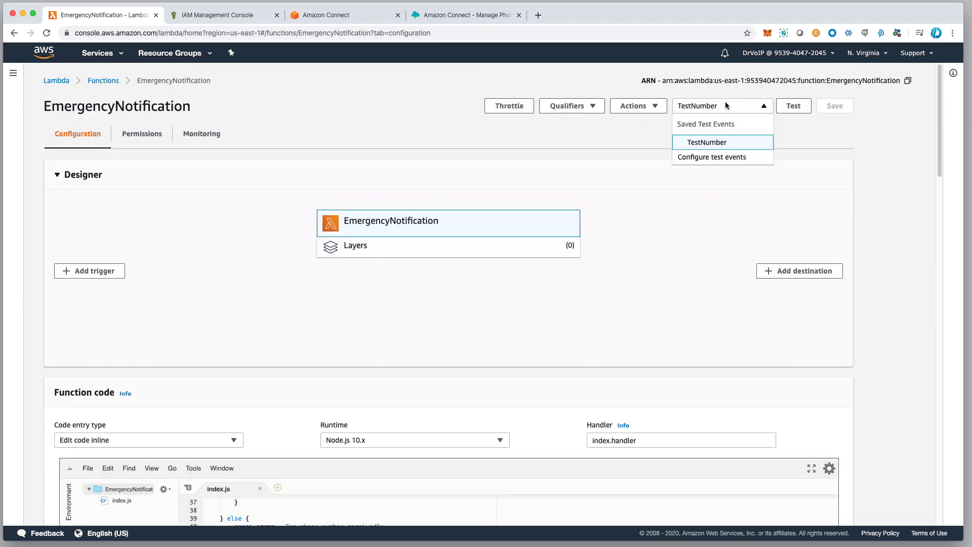
left_click(707, 160)
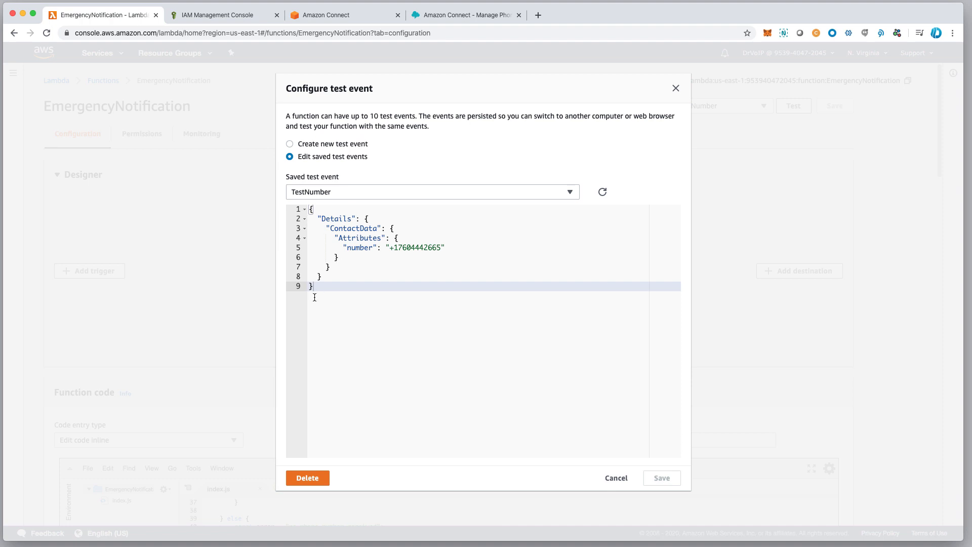
left_click(616, 479)
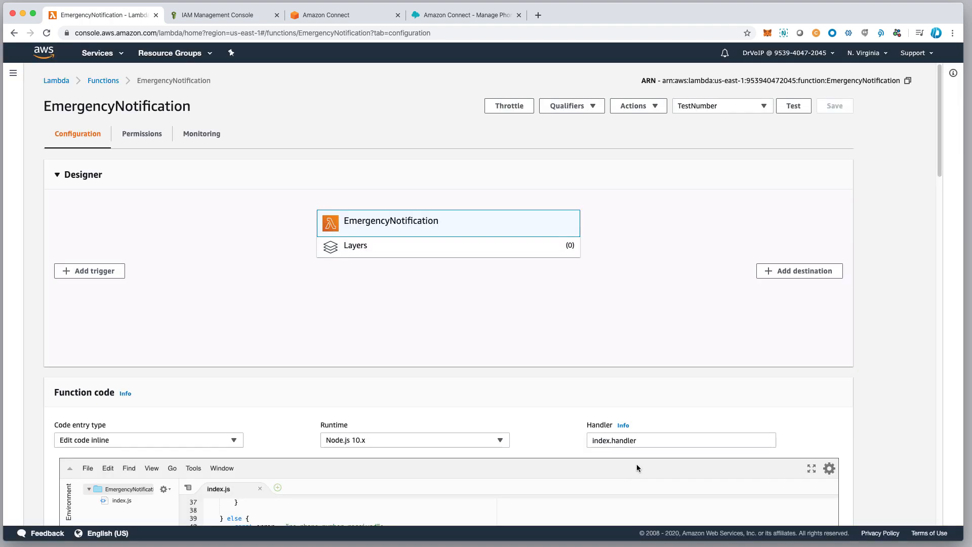
Test the EmergencyNotification function with the TestNumber event, expand the execution details and examine the log output.
left_click(794, 107)
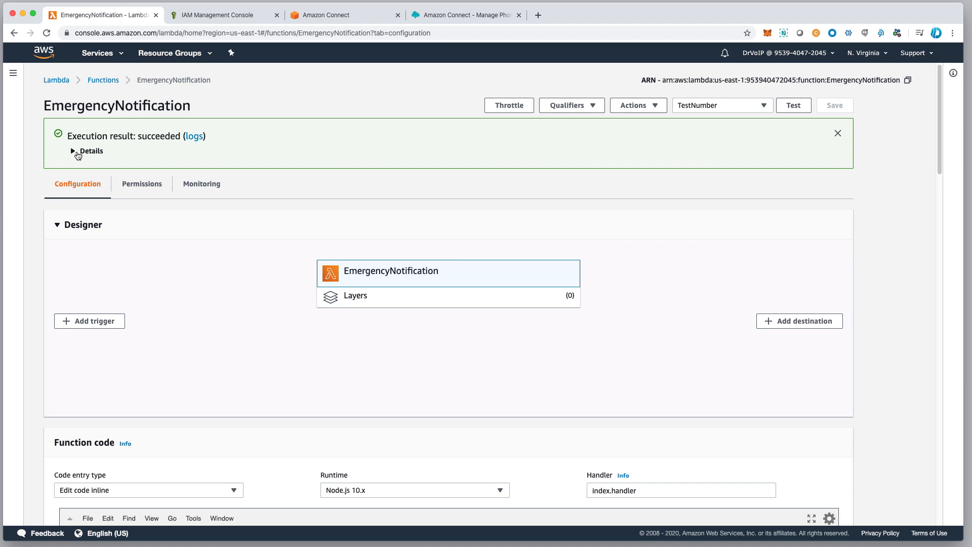
left_click(77, 155)
left_click(77, 152)
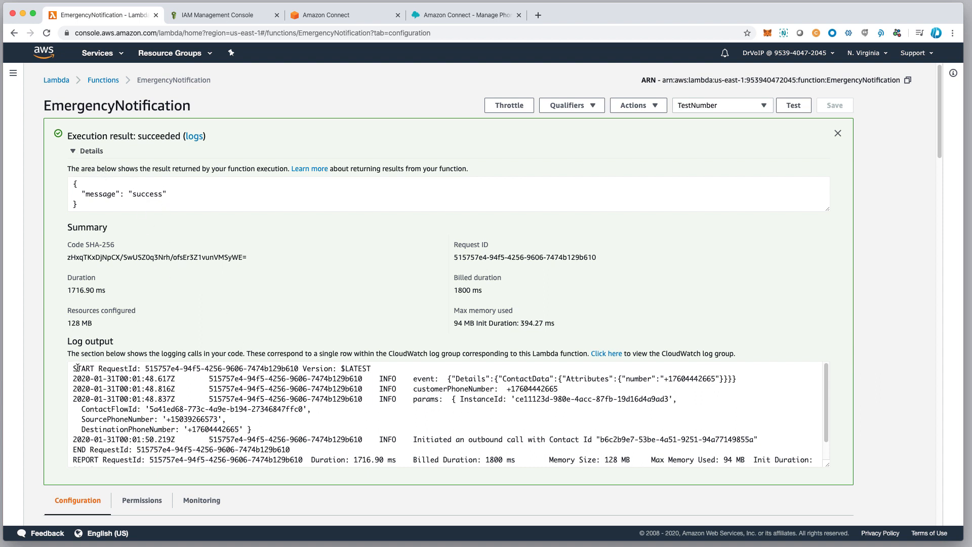
left_click_drag(76, 368, 406, 459)
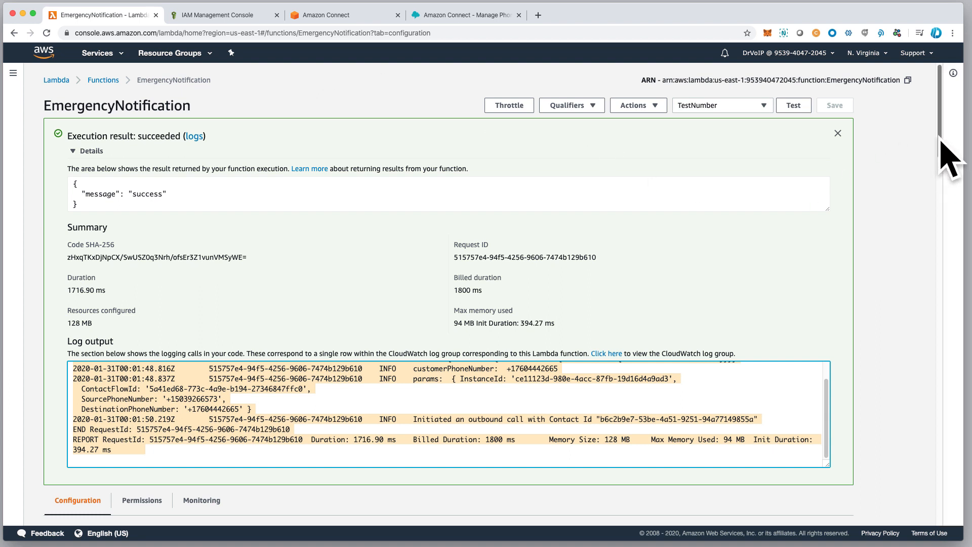
left_click_drag(939, 143, 925, 336)
left_click_drag(916, 404, 954, 111)
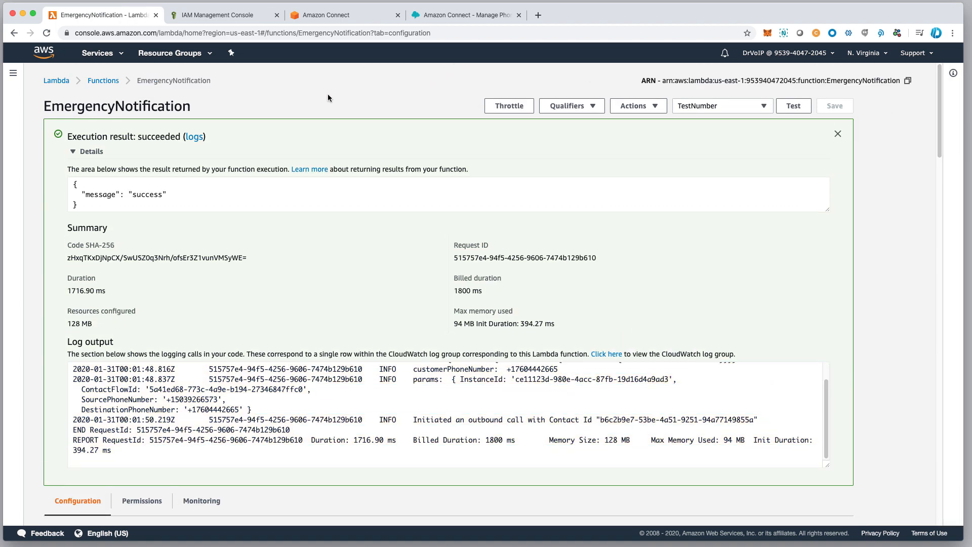
Switch to the Amazon Connect console, go back to the list of contact center instances and open the sandbox instance.
left_click(231, 20)
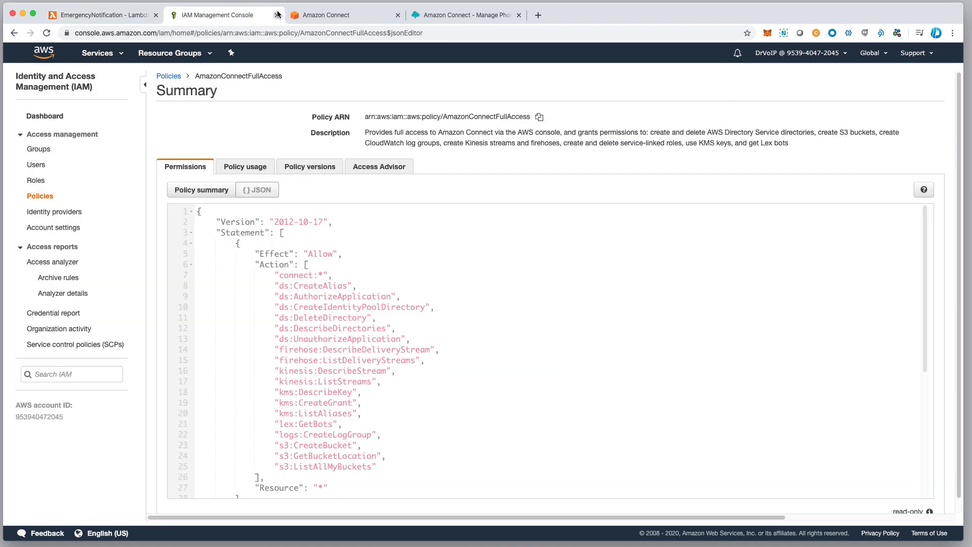
left_click(336, 19)
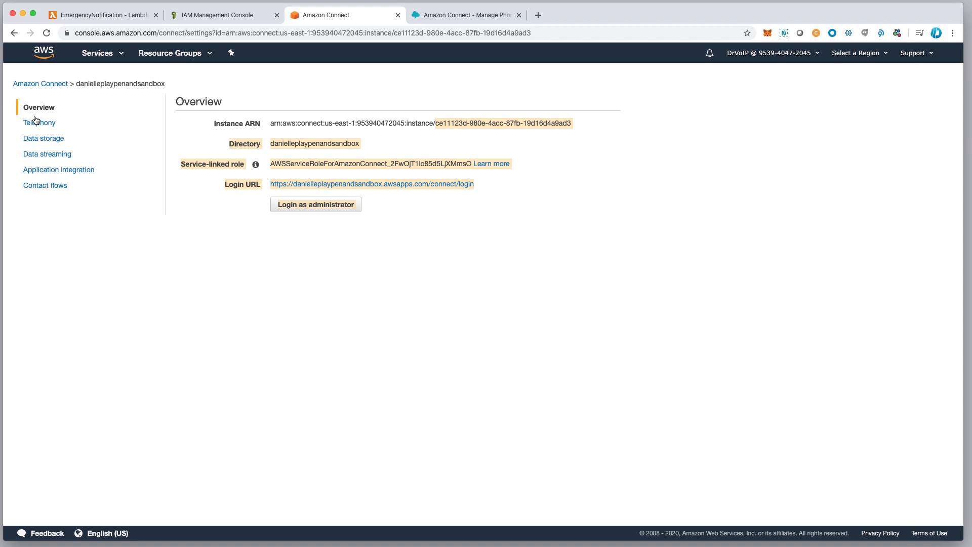
left_click(110, 55)
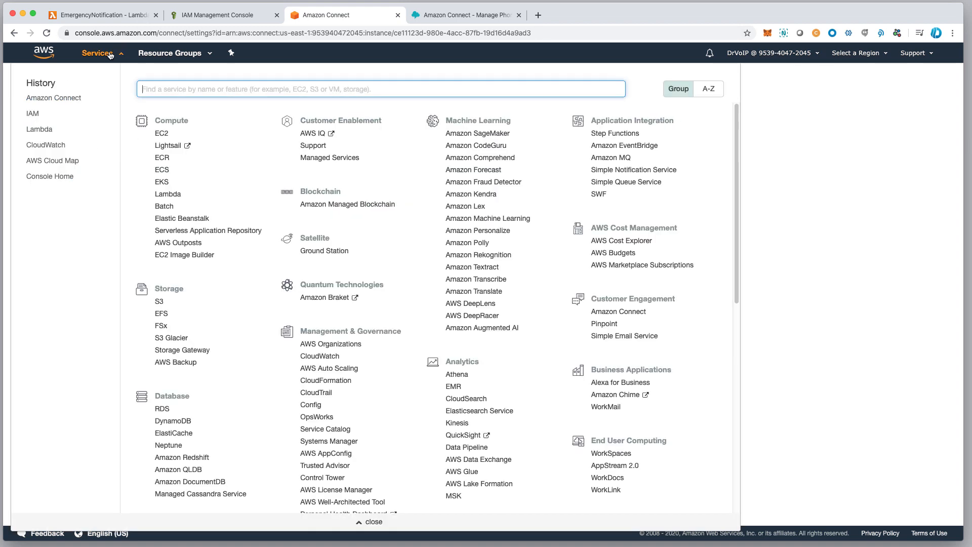
left_click(54, 99)
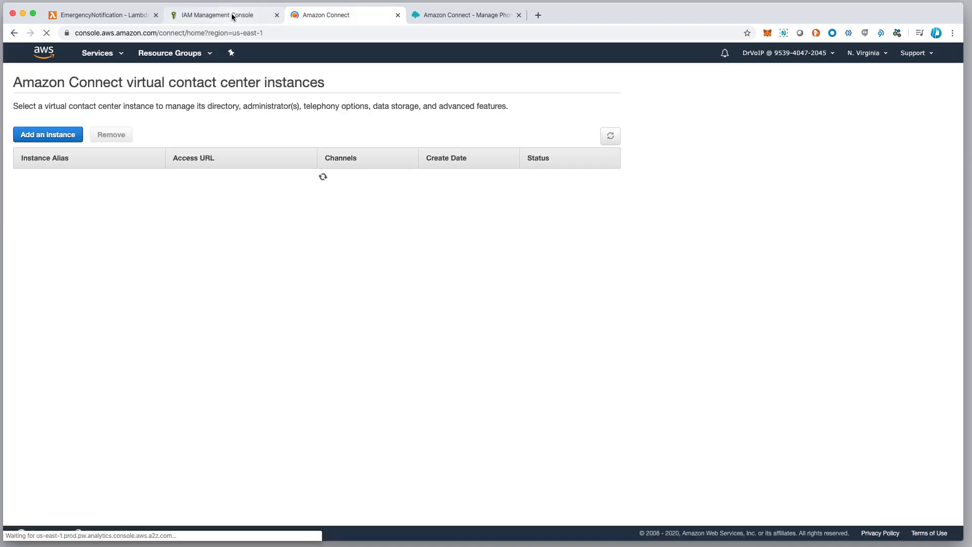
left_click(85, 176)
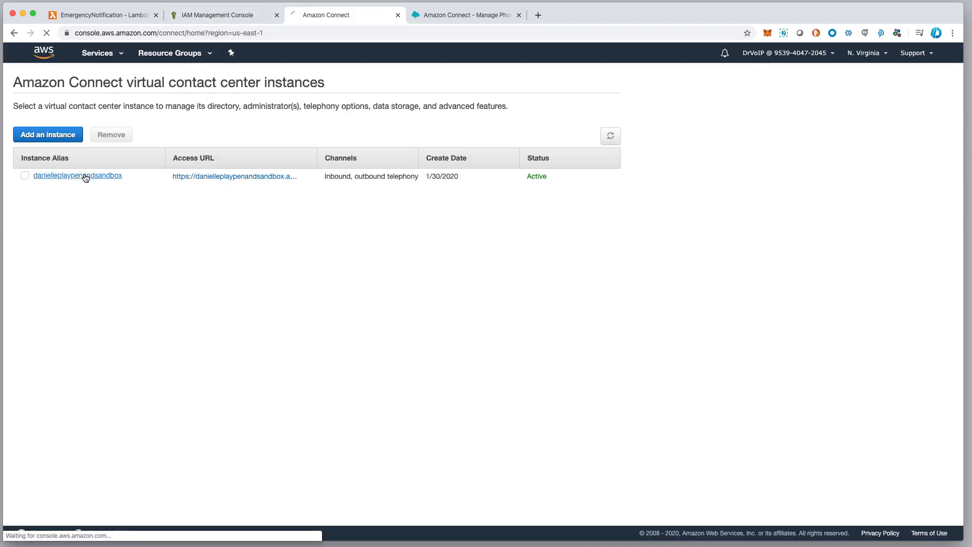
Switch to the Amazon Connect administration site, list the contact flows and open the 1_MainGreeting flow.
left_click(442, 15)
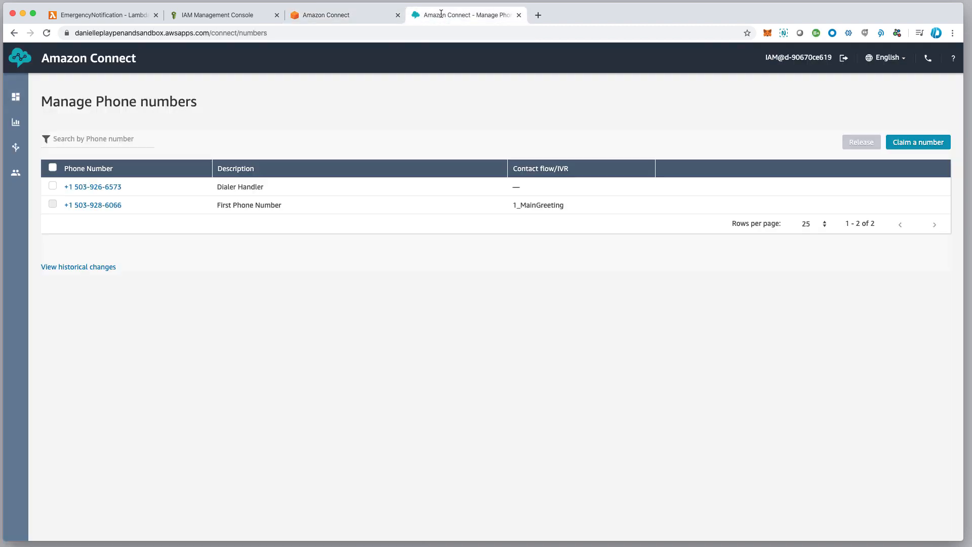
mouse_move(15, 148)
left_click(63, 197)
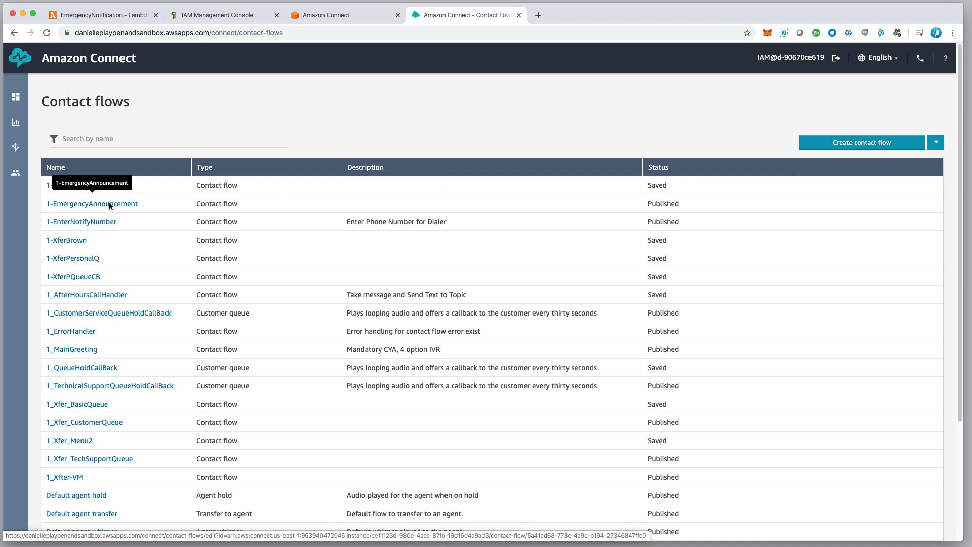
left_click(75, 349)
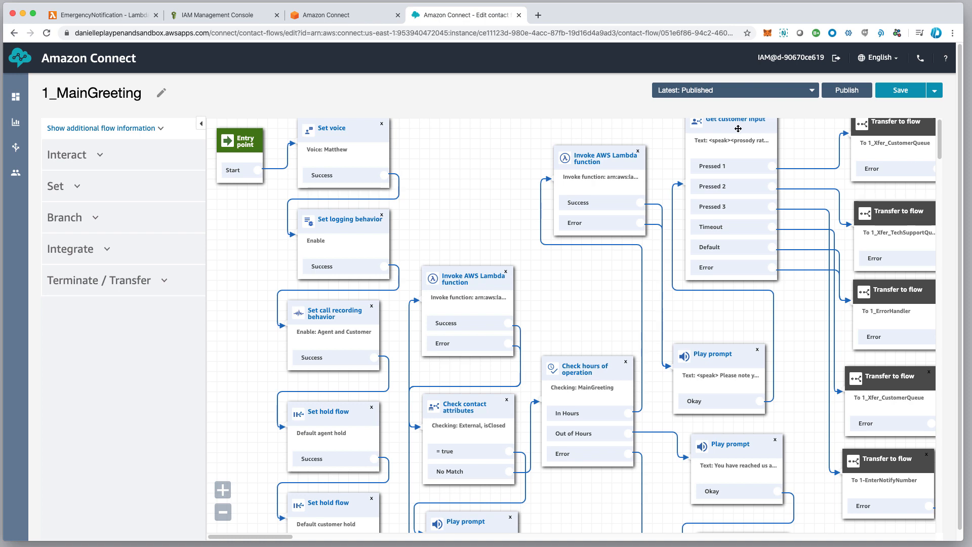
Open the flow's Get customer input block, enlarge the prompt text area to read the full menu message, and cancel without saving.
mouse_move(804, 209)
left_click(731, 123)
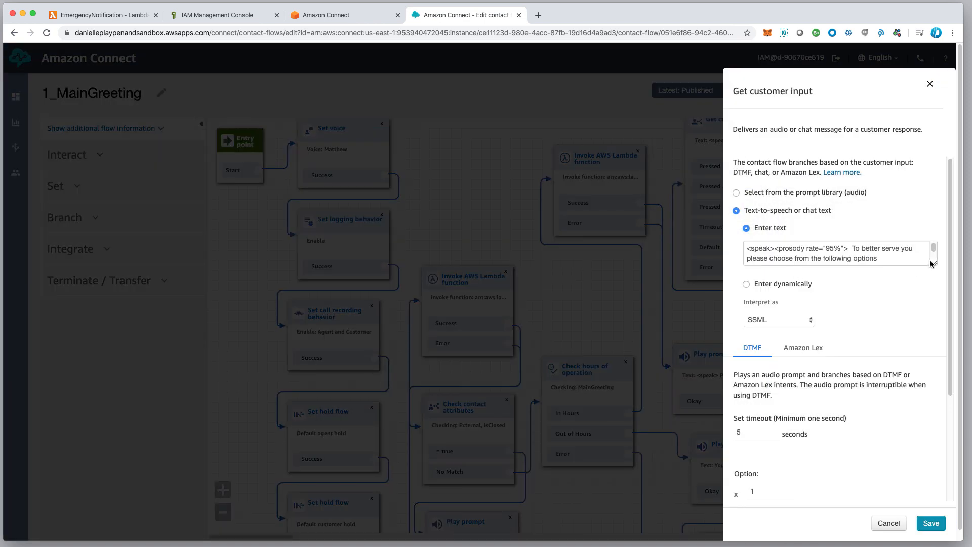
left_click_drag(931, 263, 930, 324)
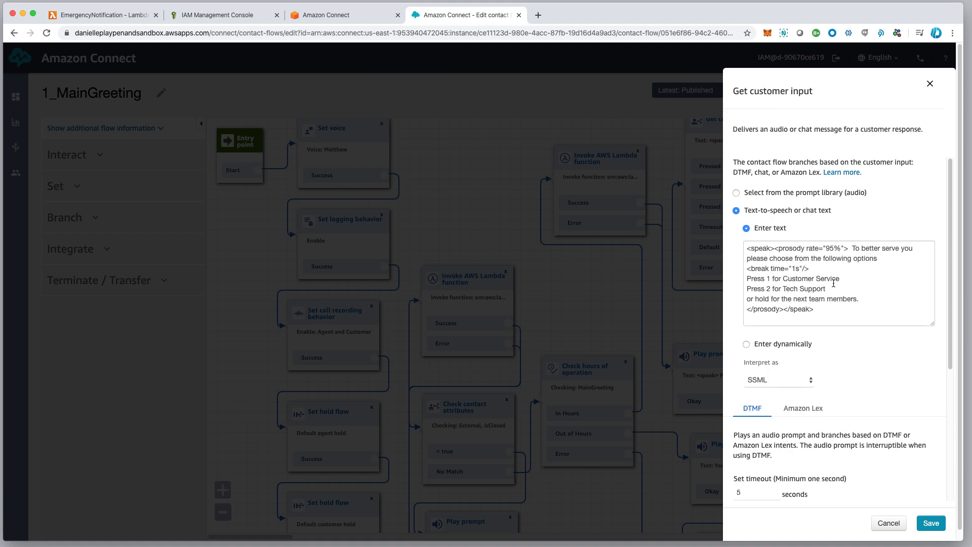
left_click(887, 523)
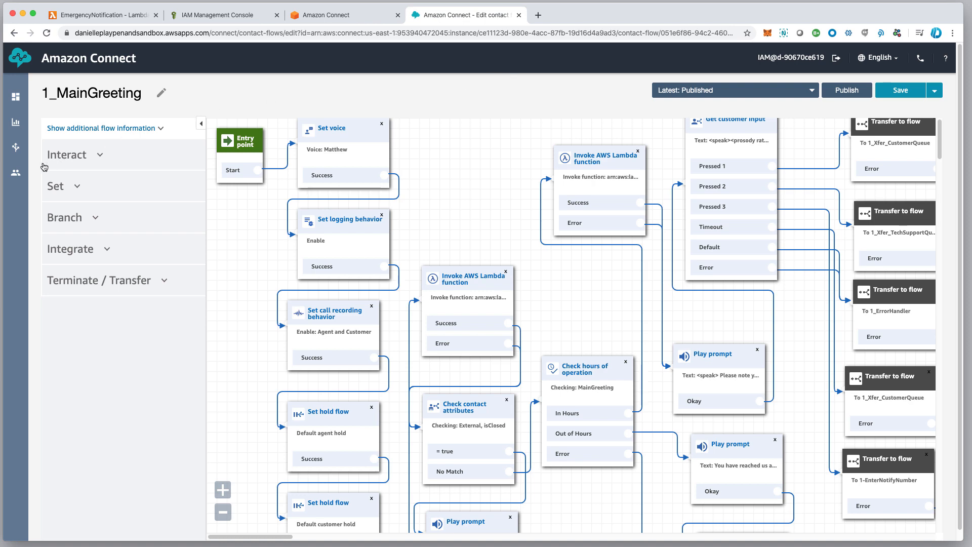
Leave the 1_MainGreeting flow and return to the AmazonConnectFullAccess policy JSON in the IAM console.
mouse_move(23, 153)
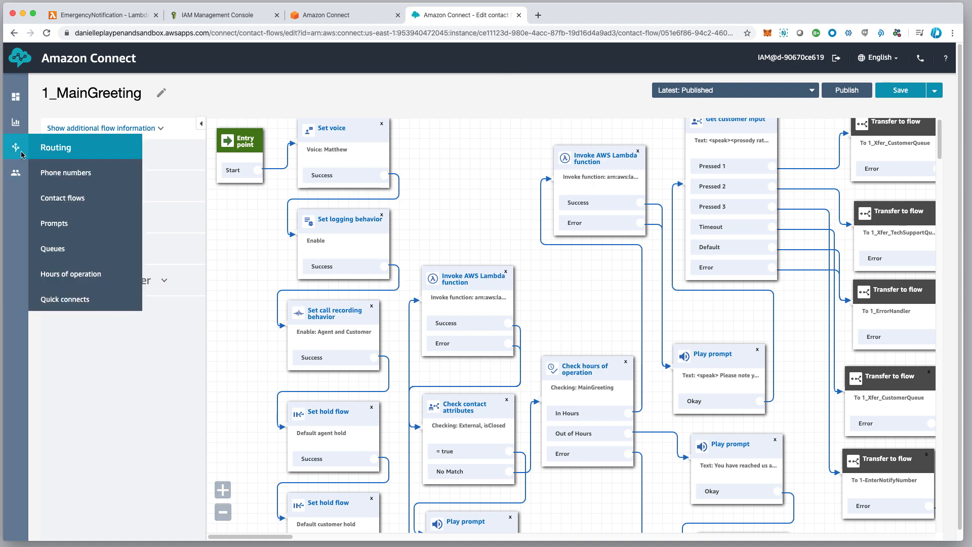
scroll(247, 91, "down", 1)
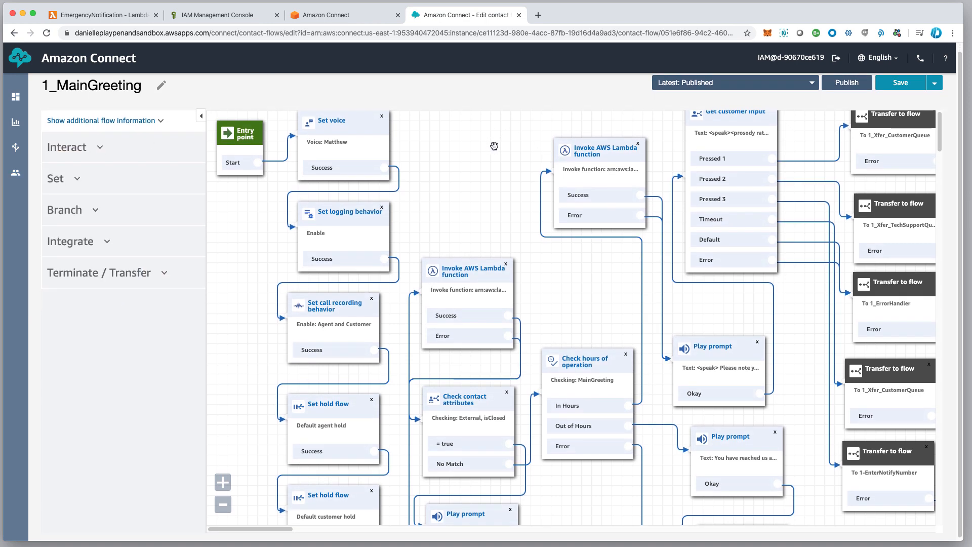
scroll(486, 148, "up", 1)
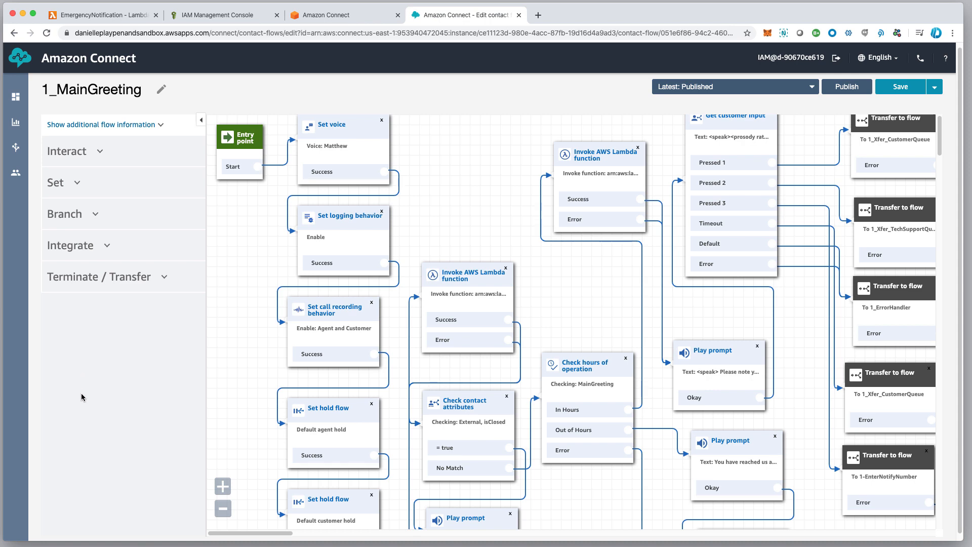
left_click(369, 18)
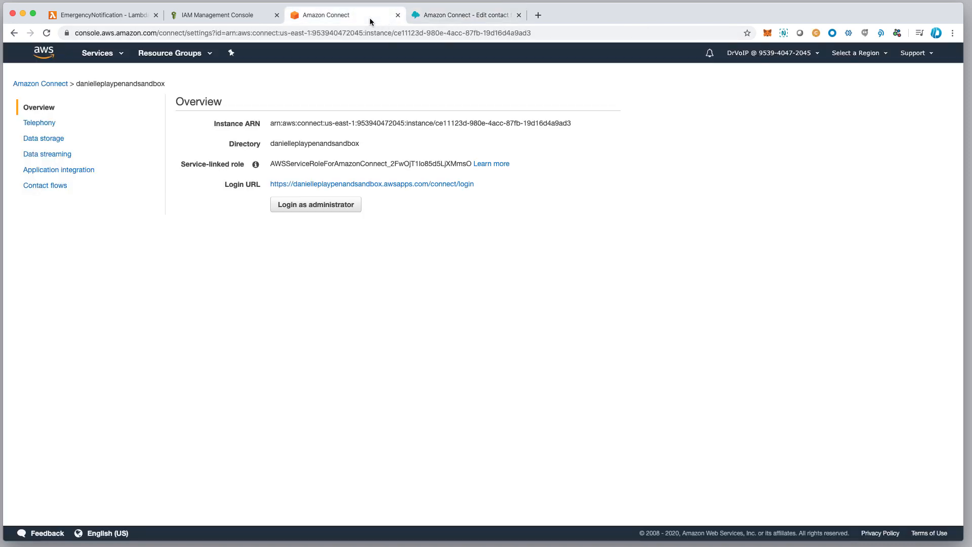
left_click(232, 17)
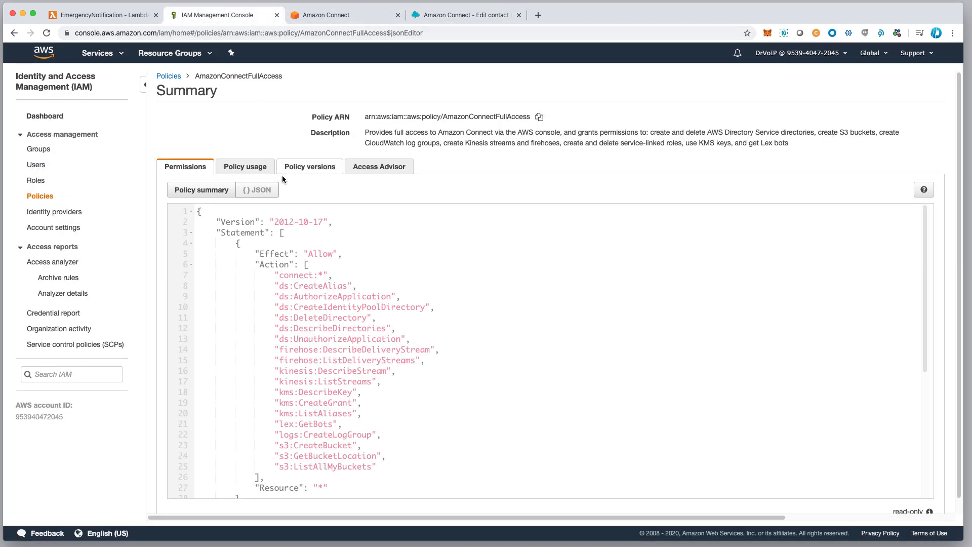
Switch to the EmergencyNotification function in the Lambda console and review the phone number handling and outbound call parameters in index.js.
left_click(78, 17)
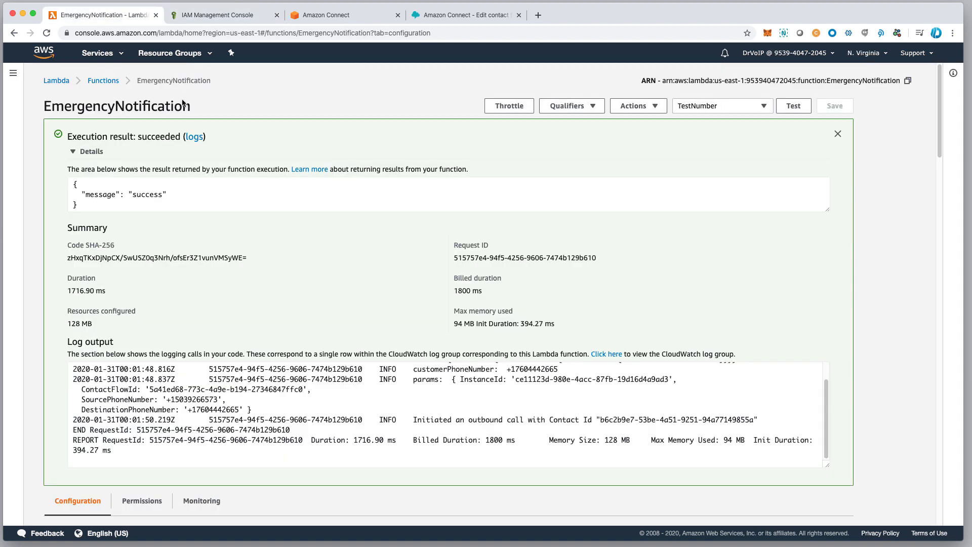
scroll(348, 409, "down", 2)
scroll(348, 409, "down", 10)
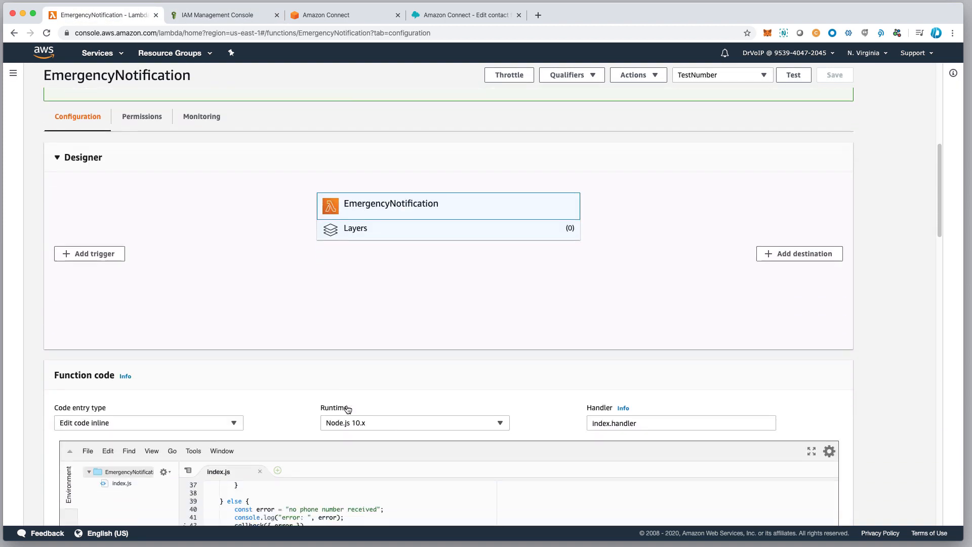
scroll(505, 343, "up", 10)
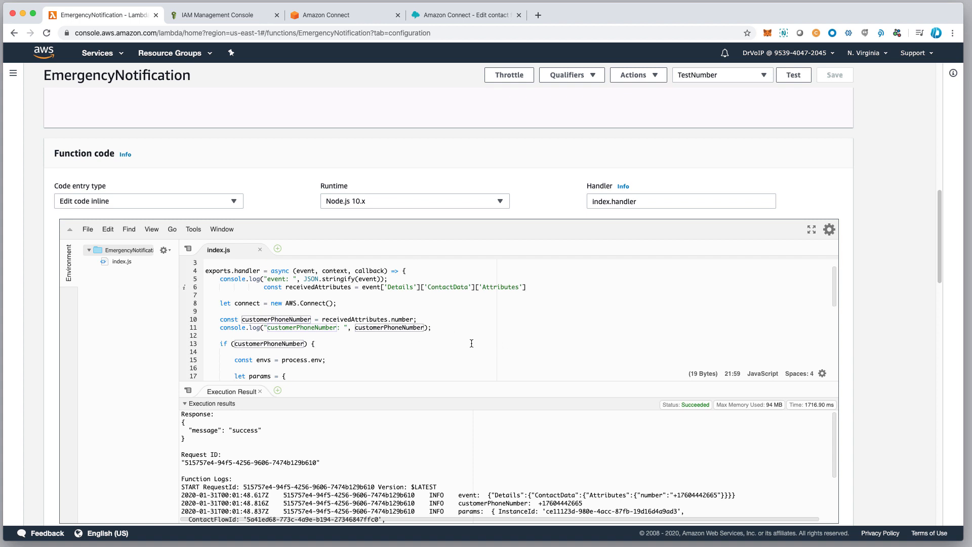
scroll(472, 344, "down", 3)
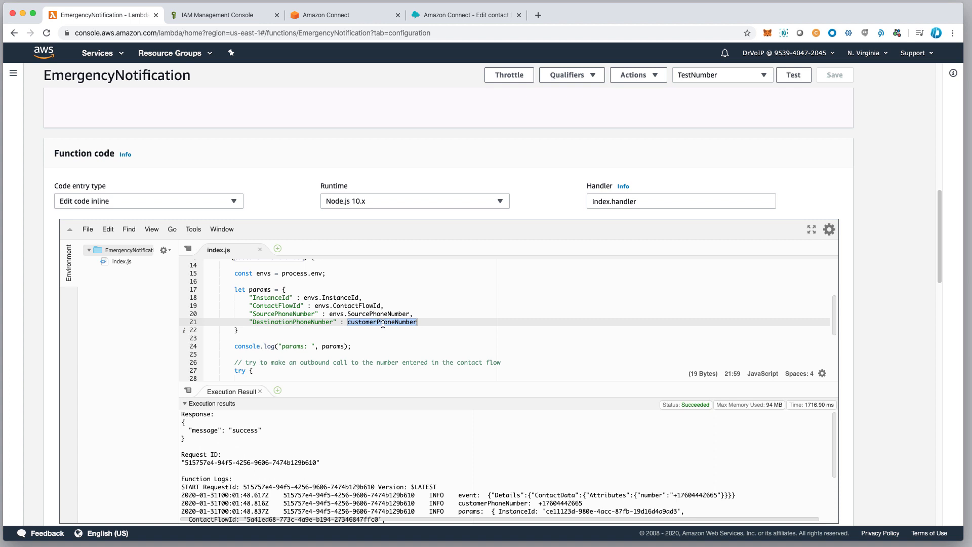
scroll(383, 325, "down", 1)
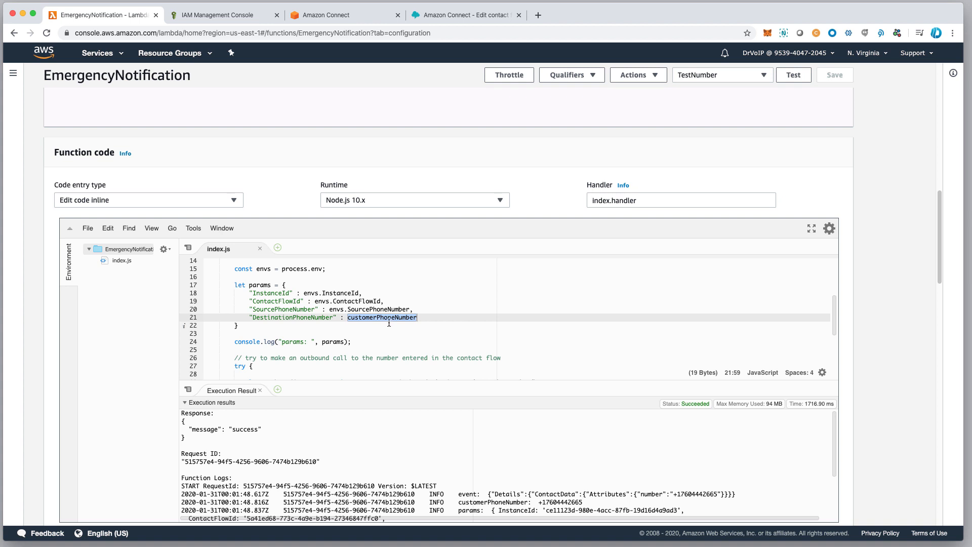
scroll(414, 360, "up", 5)
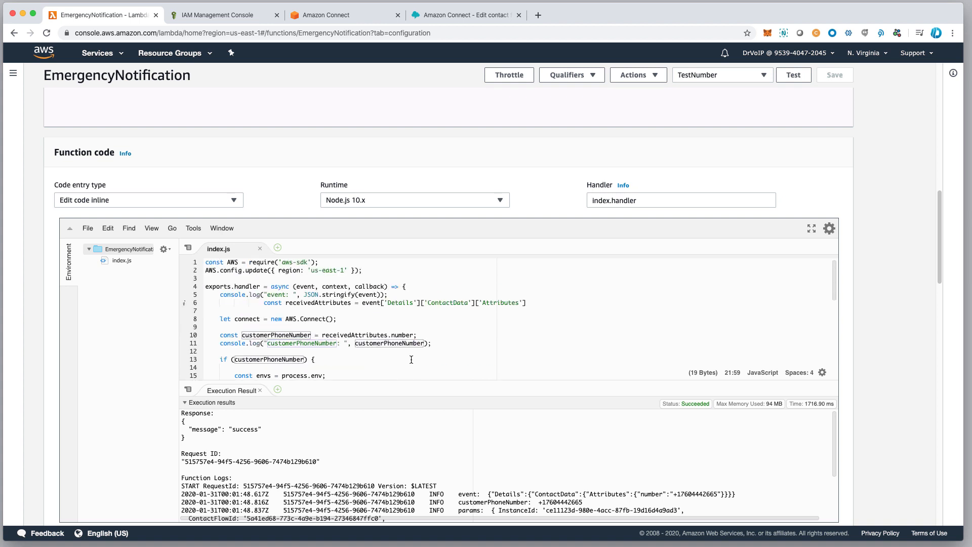